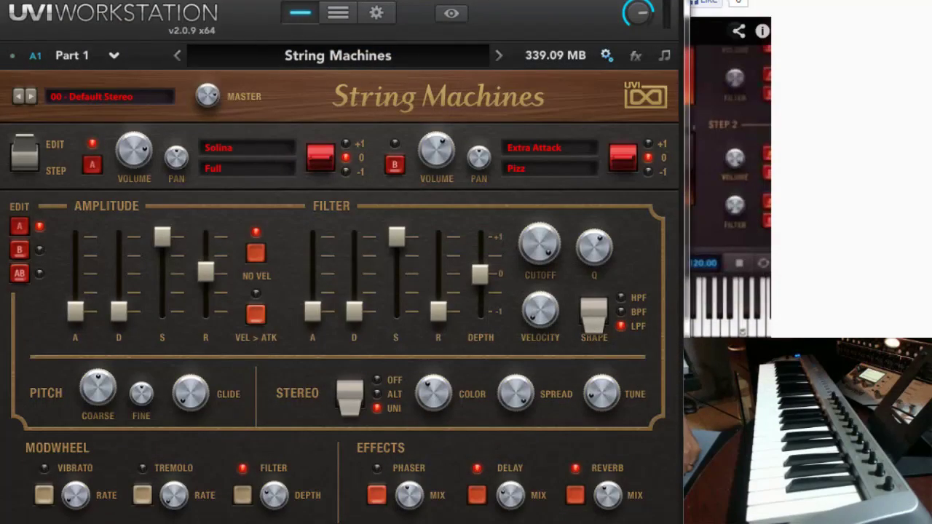
- Examine the instruments available for layer A and the step sequencer page, returning to the Edit page
{"action": "mouse_move", "coordinate": [384, 217]}
{"action": "left_click", "coordinate": [262, 148]}
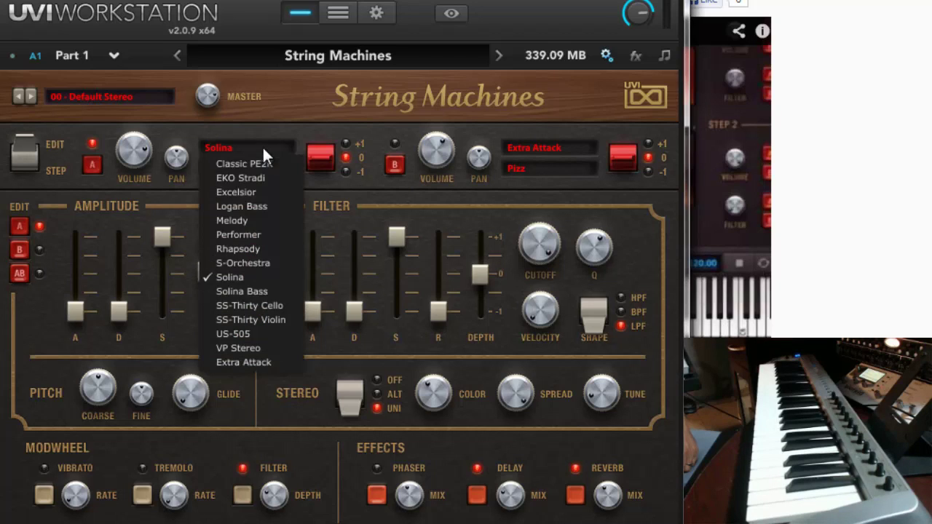
{"action": "left_click", "coordinate": [190, 130]}
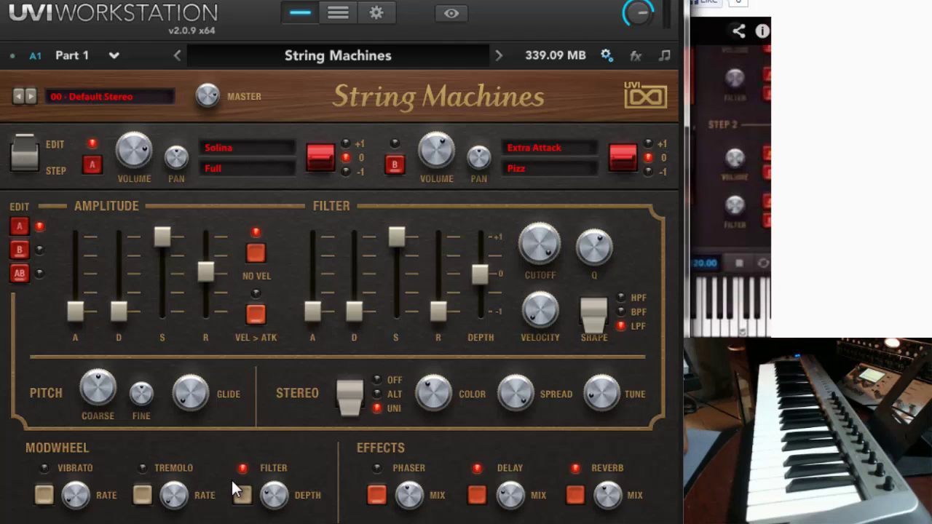
{"action": "left_click", "coordinate": [29, 145]}
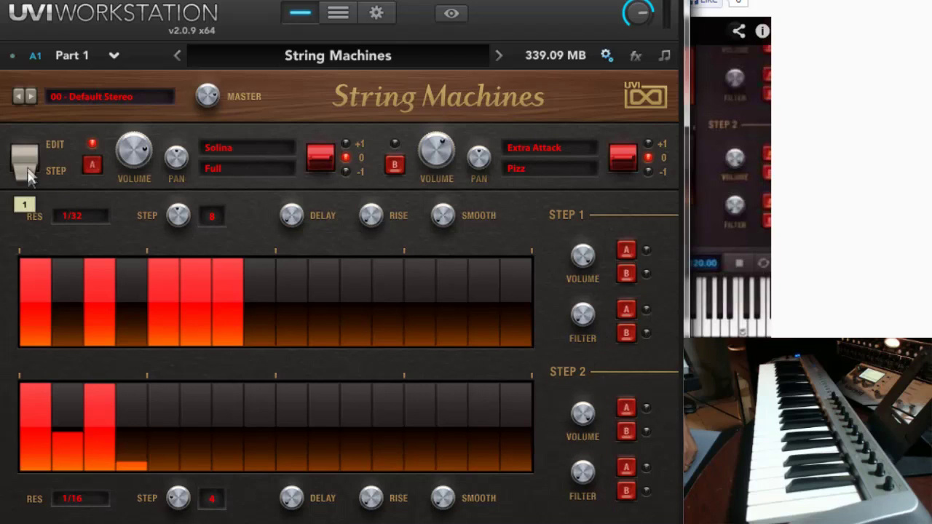
{"action": "left_click", "coordinate": [29, 144]}
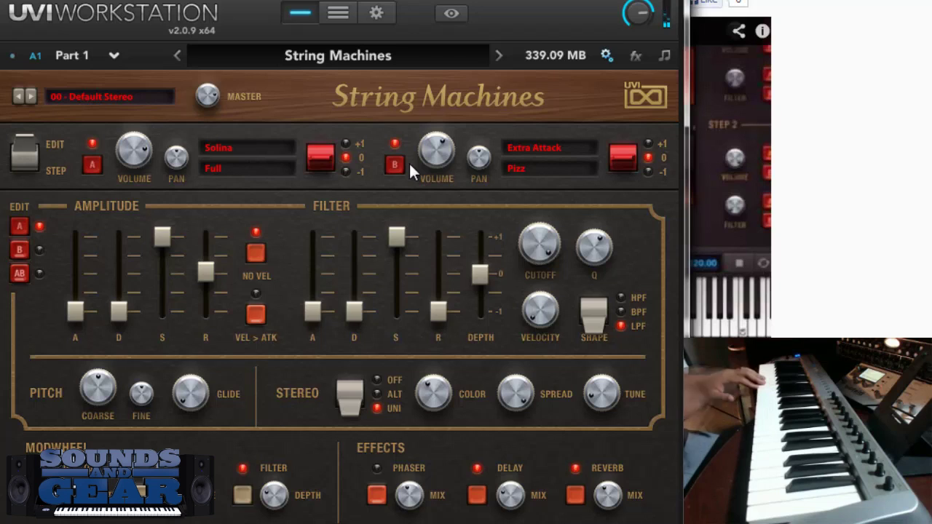
- Try different volume levels on layer B and layer A
{"action": "mouse_move", "coordinate": [424, 167]}
{"action": "left_click_drag", "start_coordinate": [433, 154], "coordinate": [439, 200]}
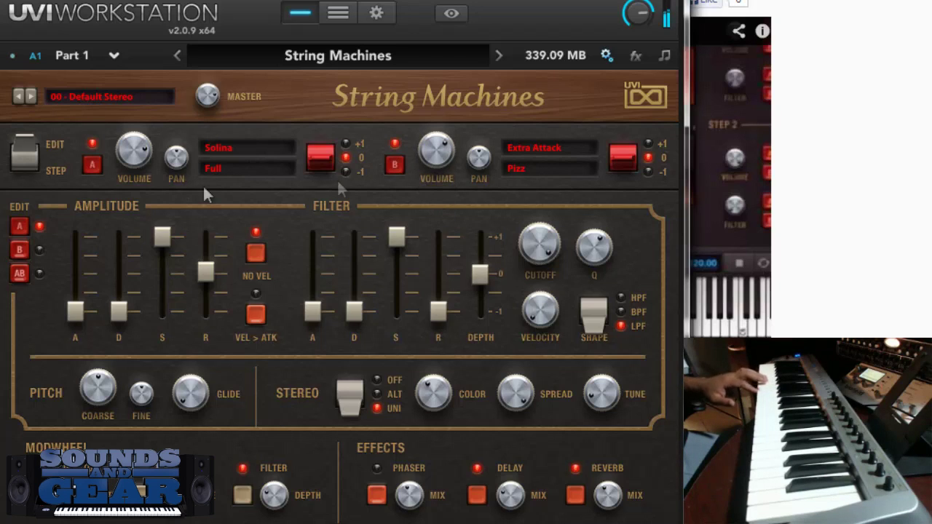
{"action": "left_click_drag", "start_coordinate": [145, 159], "coordinate": [146, 188]}
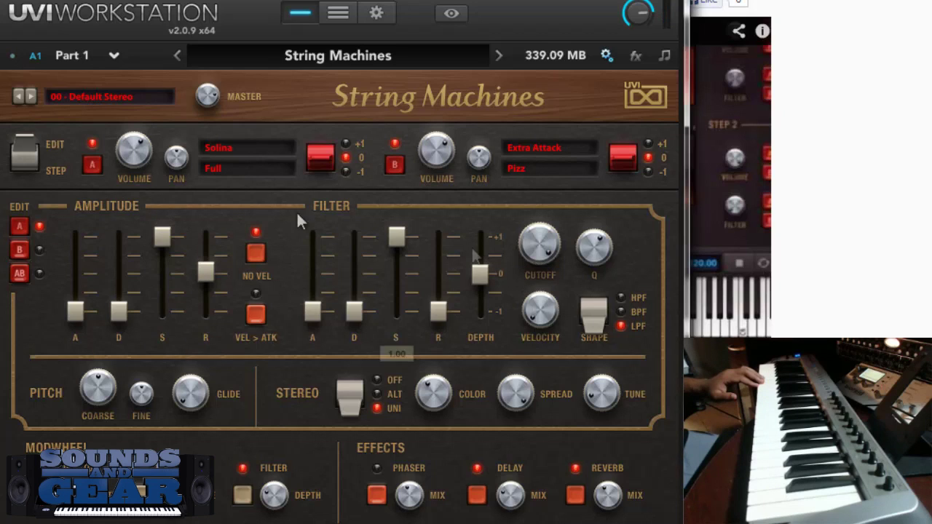
- Select layer B for editing and adjust its filter cutoff
{"action": "left_click", "coordinate": [19, 249]}
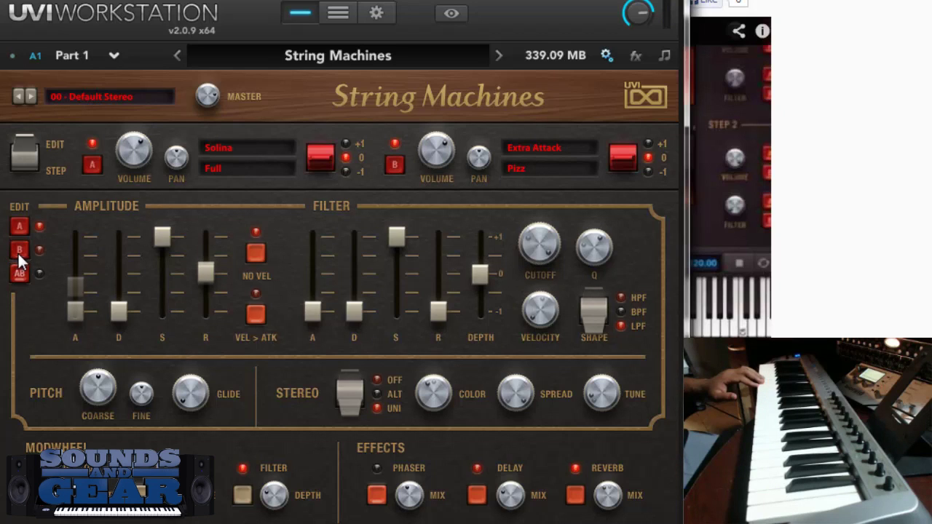
{"action": "left_click_drag", "start_coordinate": [540, 245], "coordinate": [545, 208]}
{"action": "left_click_drag", "start_coordinate": [593, 302], "coordinate": [597, 373]}
{"action": "left_click_drag", "start_coordinate": [551, 222], "coordinate": [551, 218]}
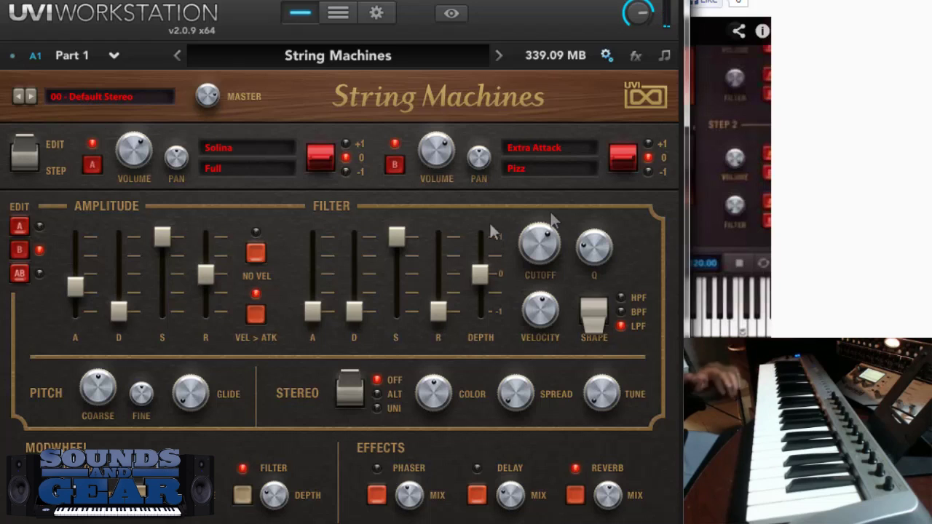
- Assign the Step 1 sequencer to layer A's filter and raise its filter amount to about 0.65
{"action": "mouse_move", "coordinate": [27, 148]}
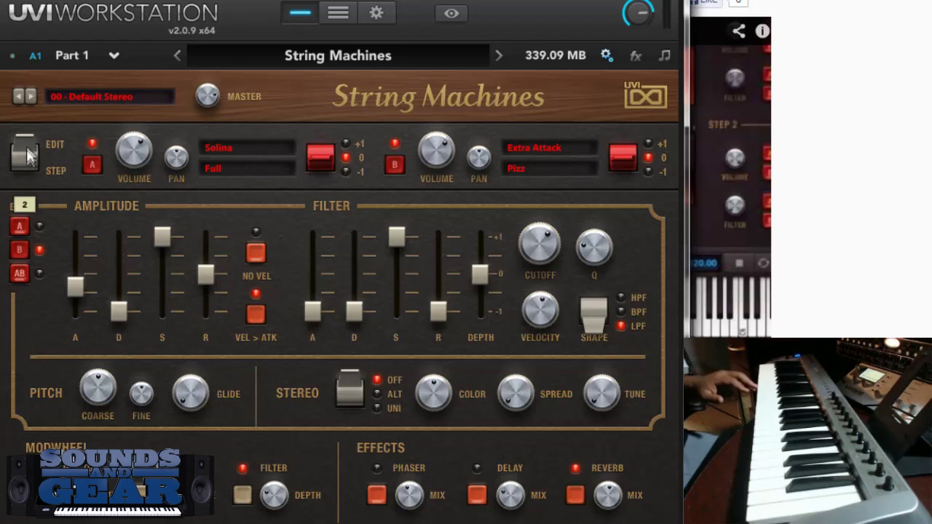
{"action": "left_click", "coordinate": [26, 150]}
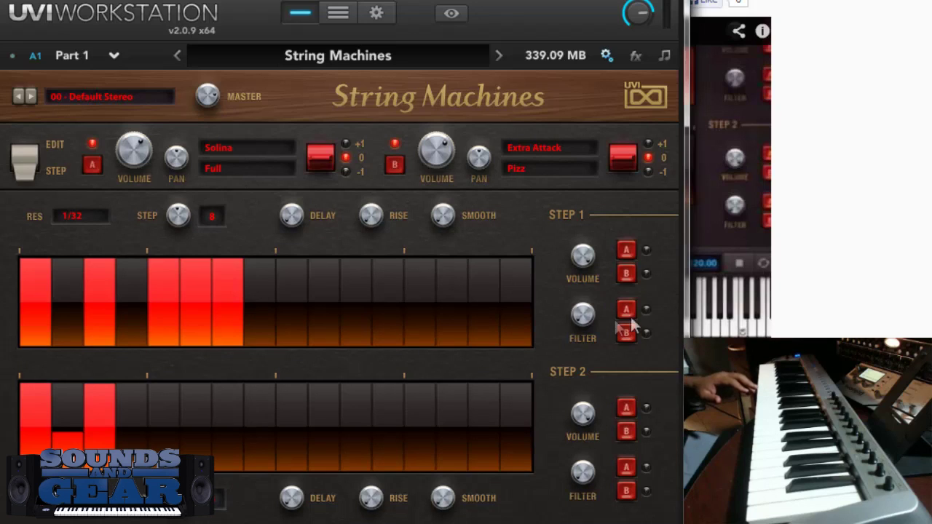
{"action": "left_click", "coordinate": [628, 309]}
{"action": "mouse_move", "coordinate": [582, 320]}
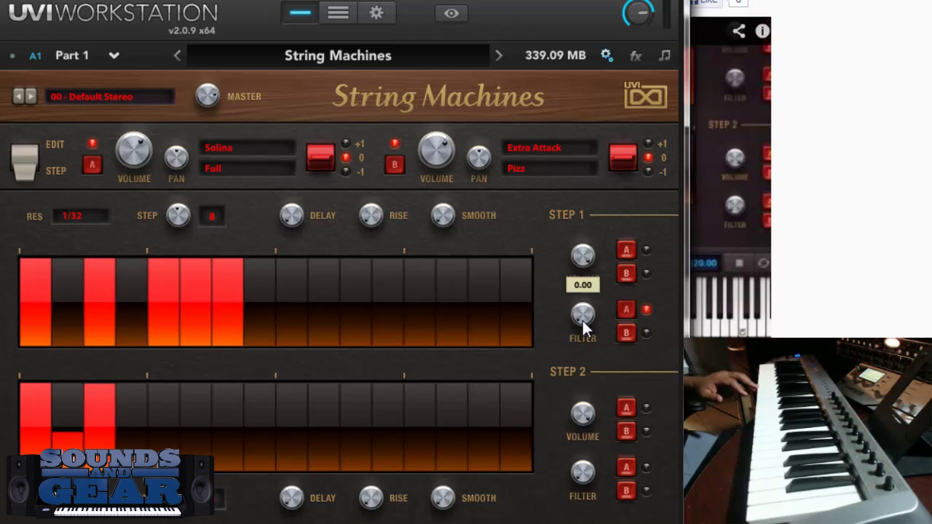
{"action": "left_click_drag", "start_coordinate": [582, 320], "coordinate": [588, 161]}
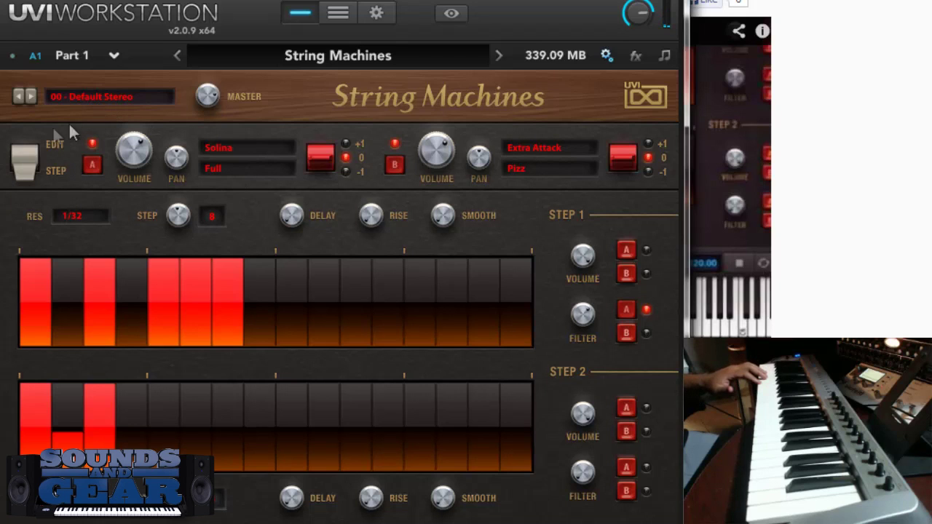
- Lower layer A's filter cutoff on the Edit page and turn layer B off
{"action": "left_click", "coordinate": [24, 157]}
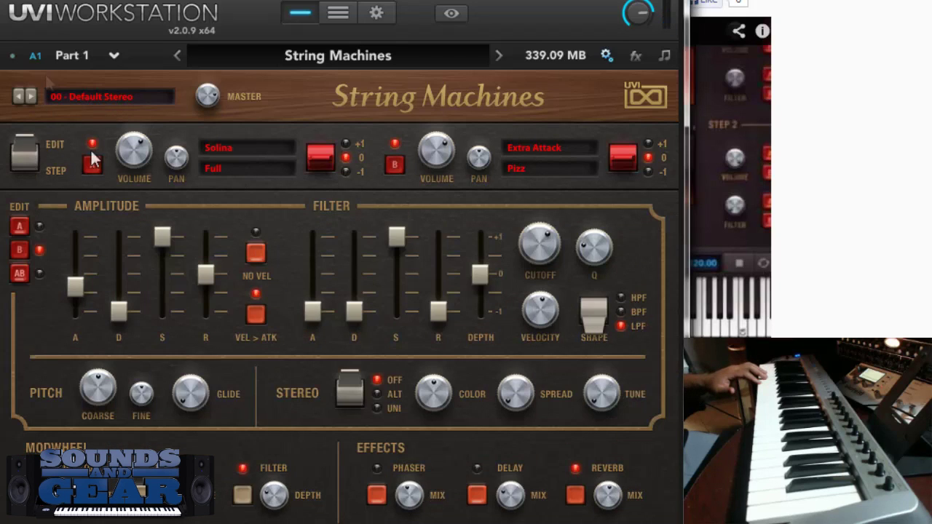
{"action": "left_click", "coordinate": [20, 226]}
{"action": "mouse_move", "coordinate": [539, 273]}
{"action": "left_click_drag", "start_coordinate": [537, 273], "coordinate": [537, 291]}
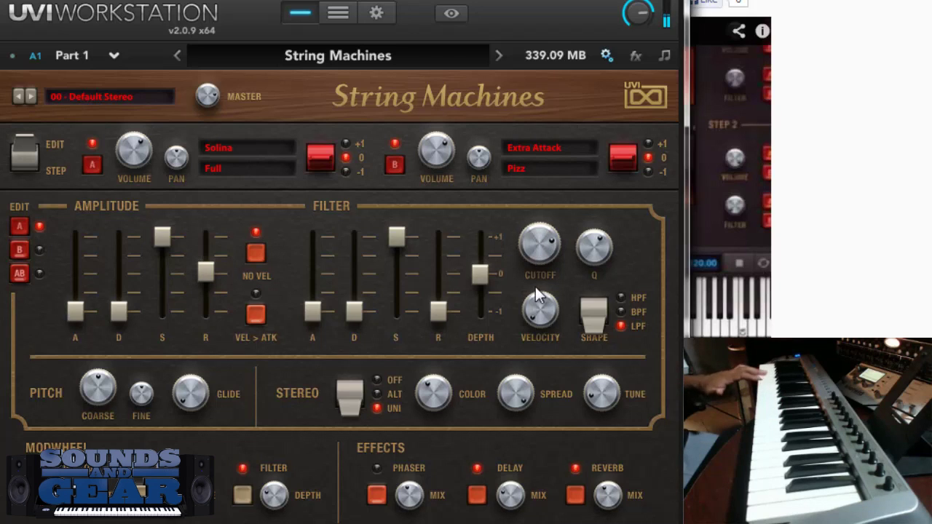
{"action": "left_click_drag", "start_coordinate": [535, 289], "coordinate": [536, 294]}
{"action": "left_click_drag", "start_coordinate": [135, 146], "coordinate": [140, 133]}
{"action": "left_click", "coordinate": [401, 165]}
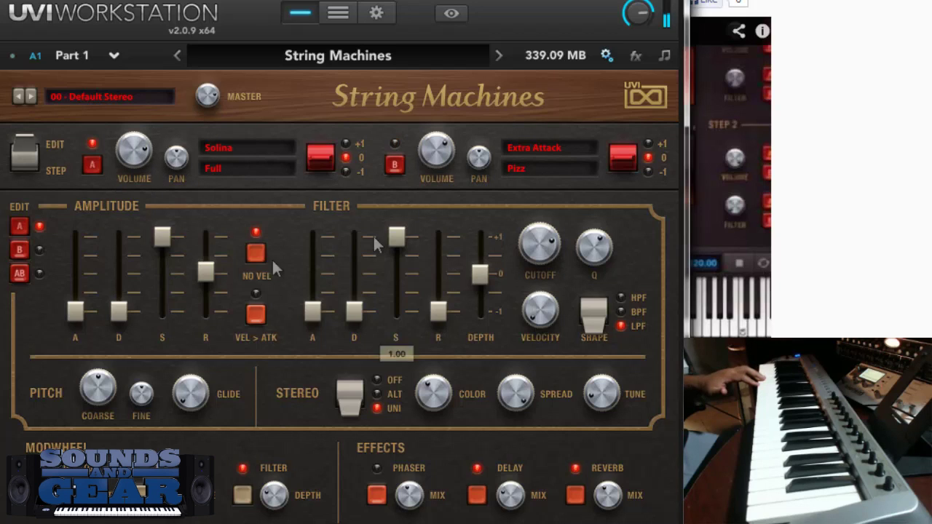
- Return to the step sequencer page and vary the Step 1 filter amount
{"action": "left_click", "coordinate": [24, 161]}
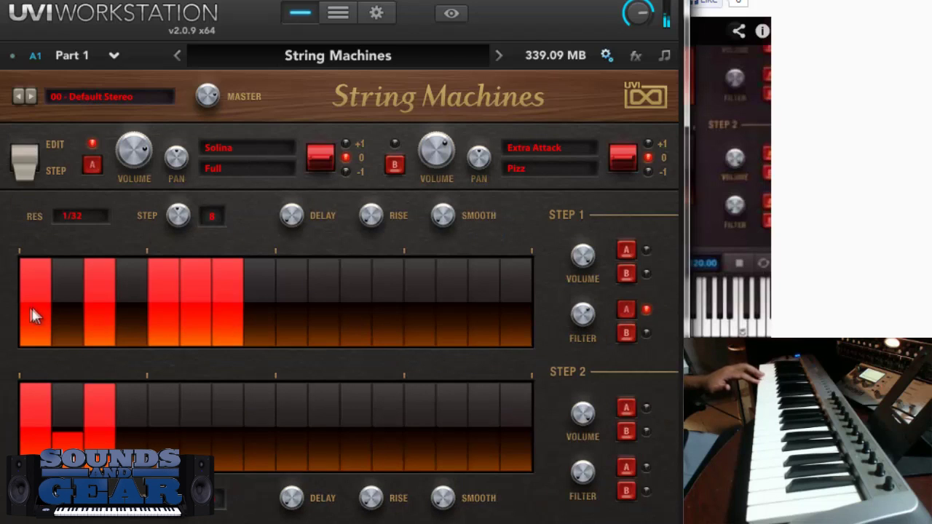
{"action": "mouse_move", "coordinate": [561, 258]}
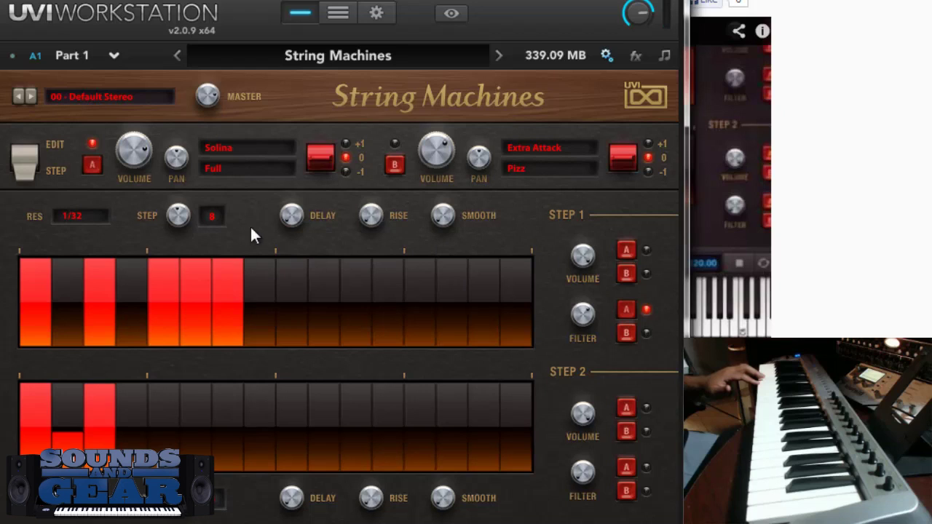
{"action": "mouse_move", "coordinate": [583, 313]}
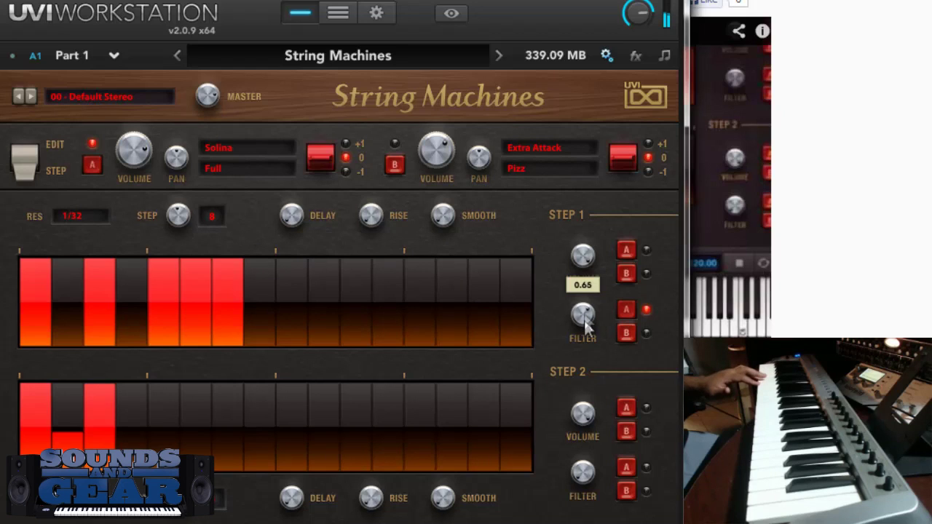
{"action": "left_click_drag", "start_coordinate": [591, 379], "coordinate": [598, 398]}
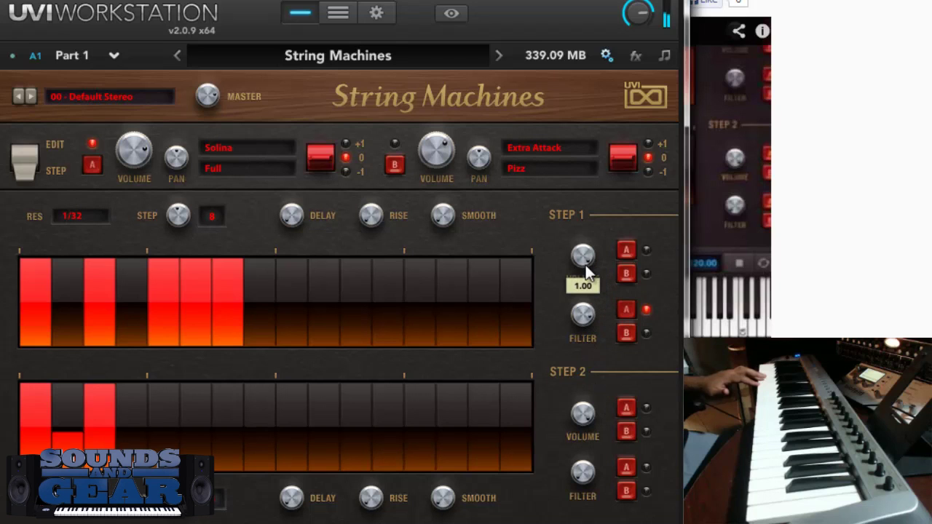
- Return to the Edit page and load the preset 01 - Melody Machine
{"action": "left_click", "coordinate": [29, 173]}
{"action": "left_click", "coordinate": [96, 93]}
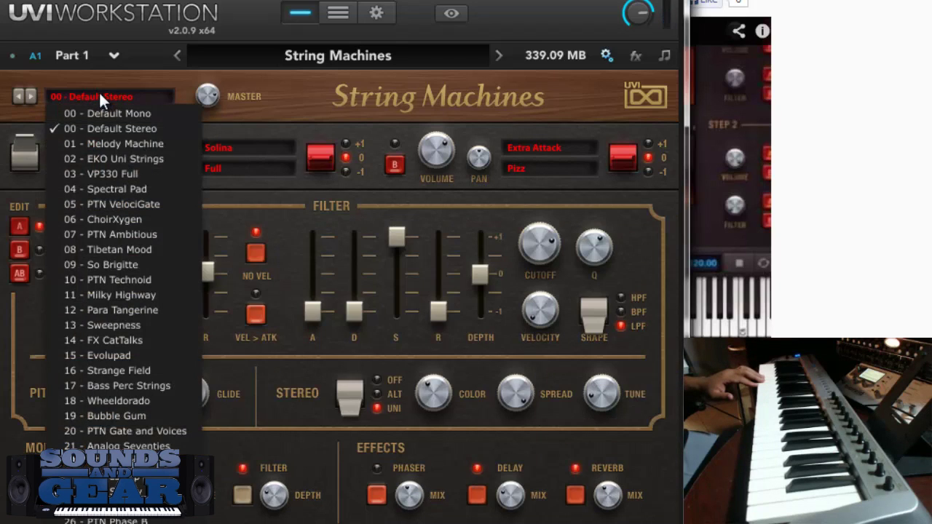
{"action": "left_click", "coordinate": [121, 144]}
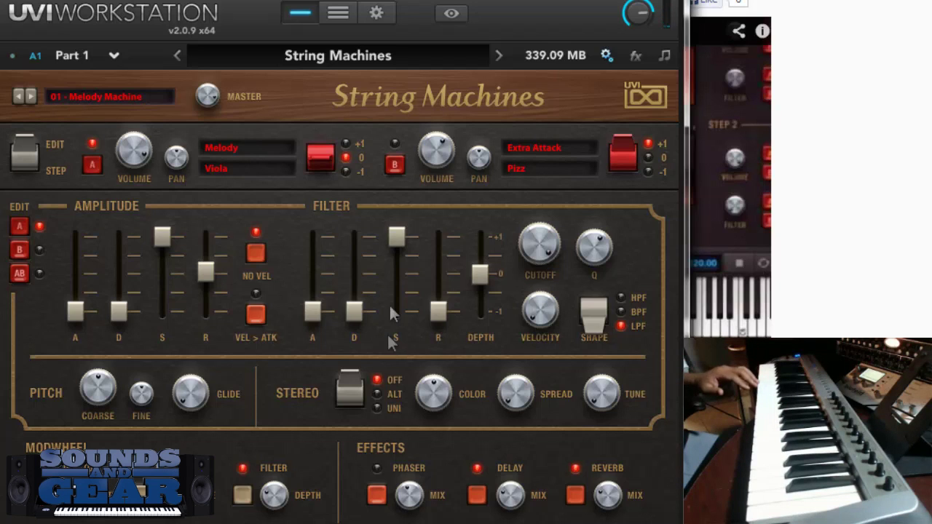
- Audition the preset 02 - EKO Uni Strings, followed by 03 - VP330 Full
{"action": "left_click", "coordinate": [98, 92]}
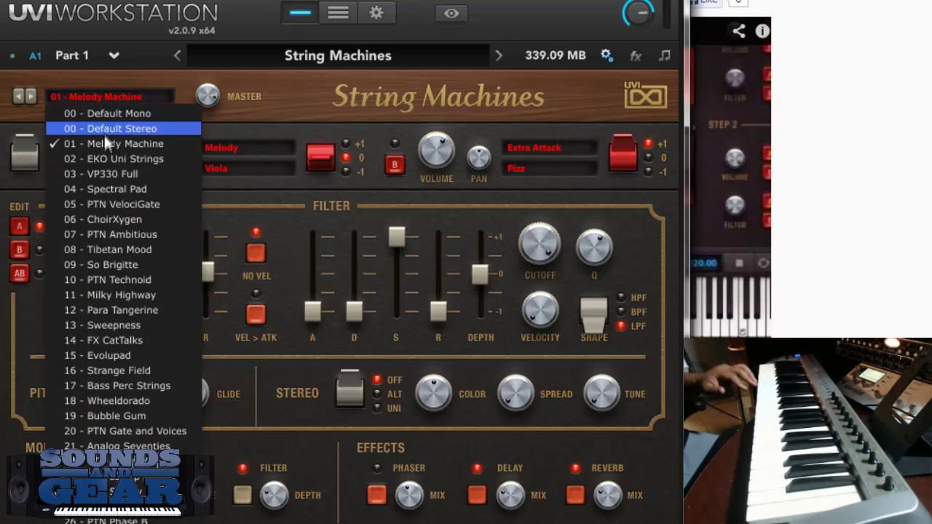
{"action": "left_click", "coordinate": [107, 157]}
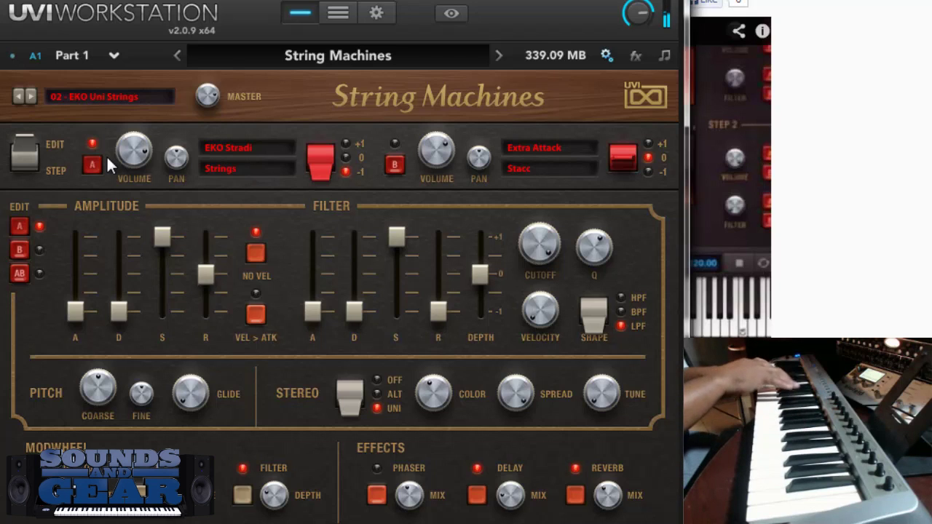
{"action": "left_click", "coordinate": [34, 98]}
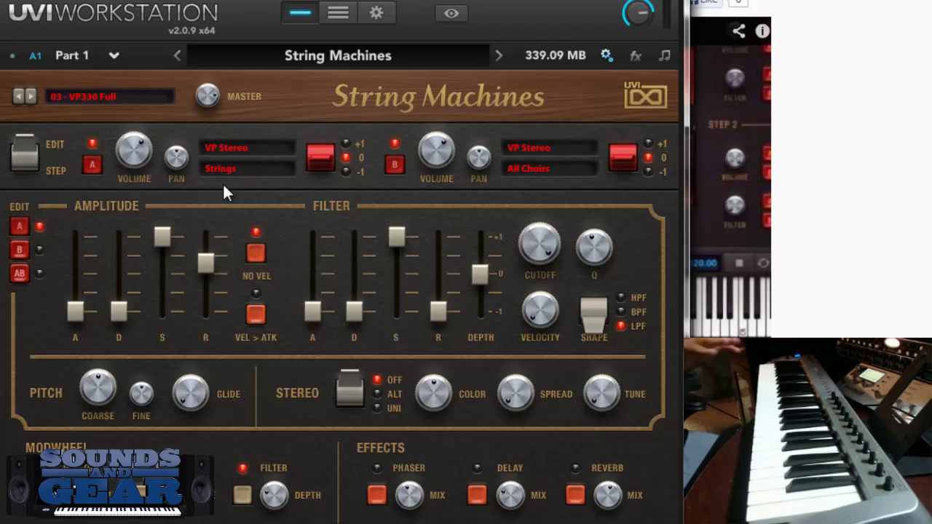
- Audition the preset 04 - Spectral Pad, followed by 11 - Milky Highway
{"action": "left_click", "coordinate": [82, 95]}
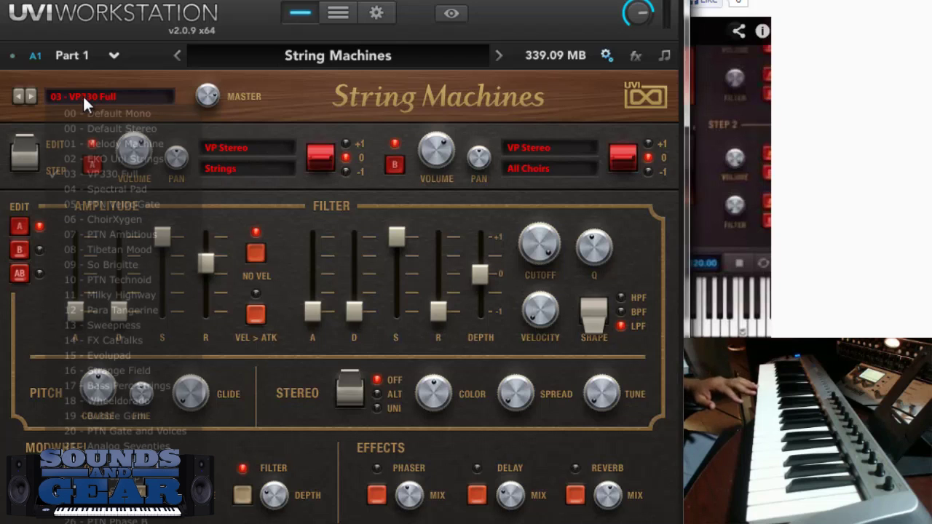
{"action": "left_click", "coordinate": [143, 188]}
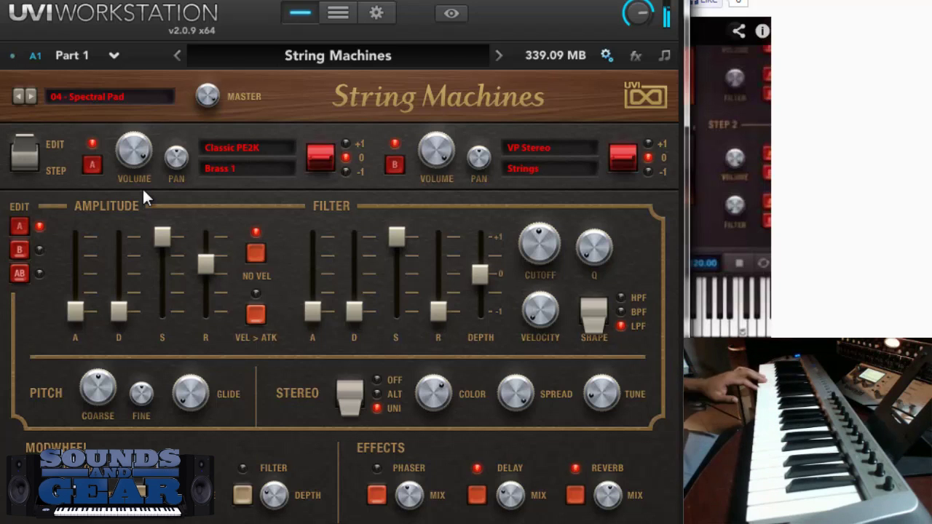
{"action": "left_click", "coordinate": [71, 98]}
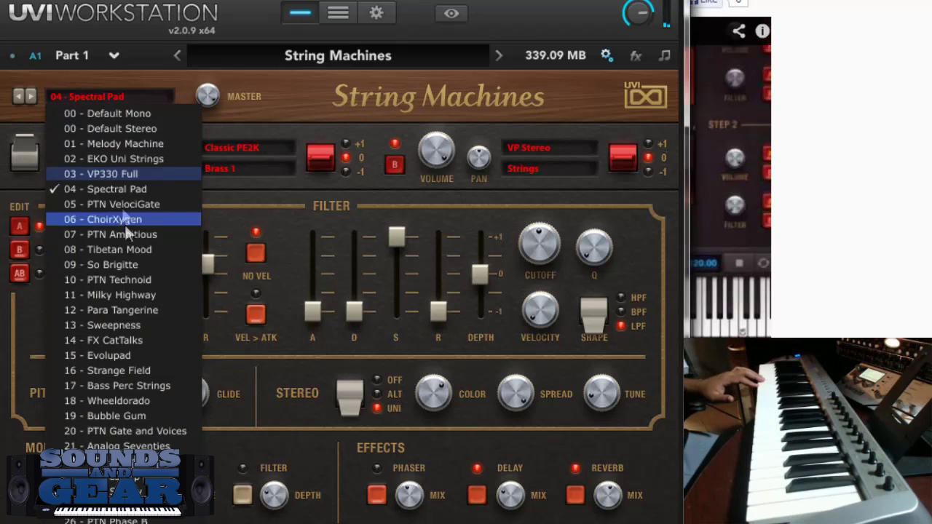
{"action": "left_click", "coordinate": [125, 293]}
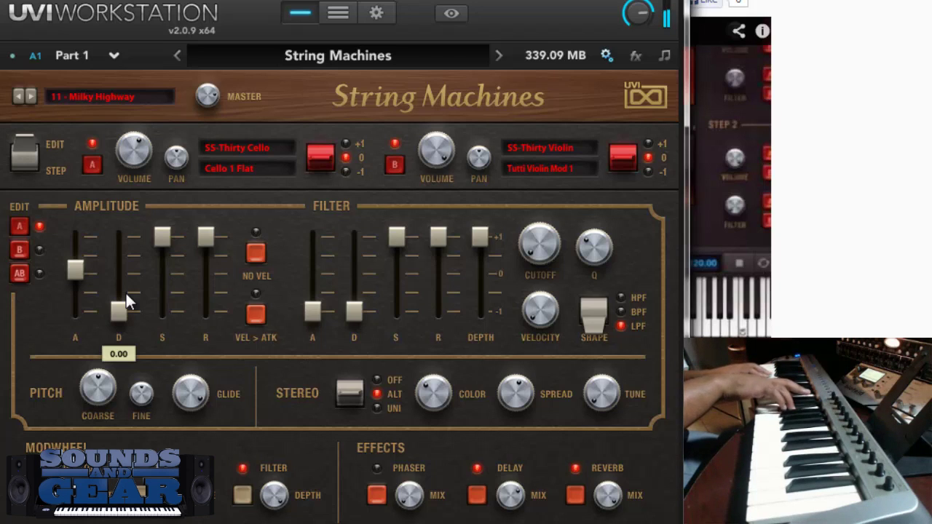
- Lower the amplitude attack to about 0.19 on layer A and about 0.27 on layer B
{"action": "left_click_drag", "start_coordinate": [75, 275], "coordinate": [77, 312]}
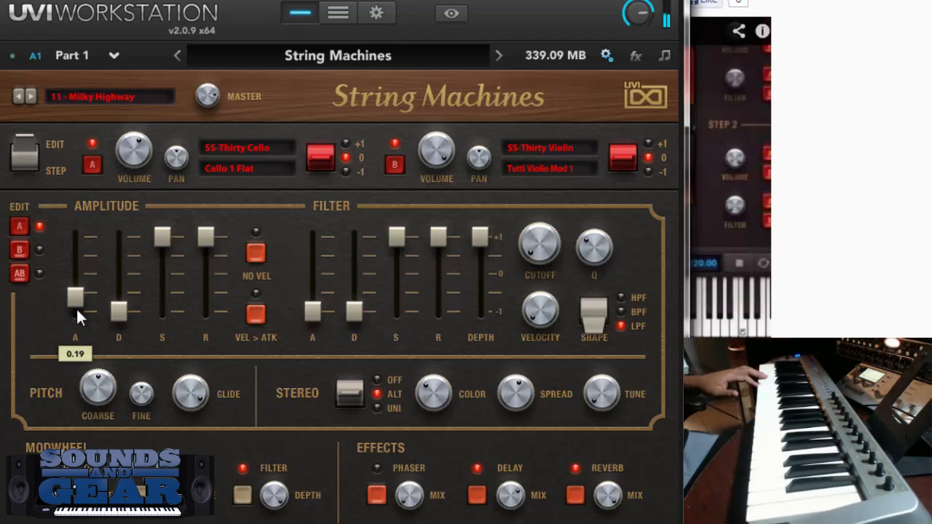
{"action": "left_click", "coordinate": [20, 250]}
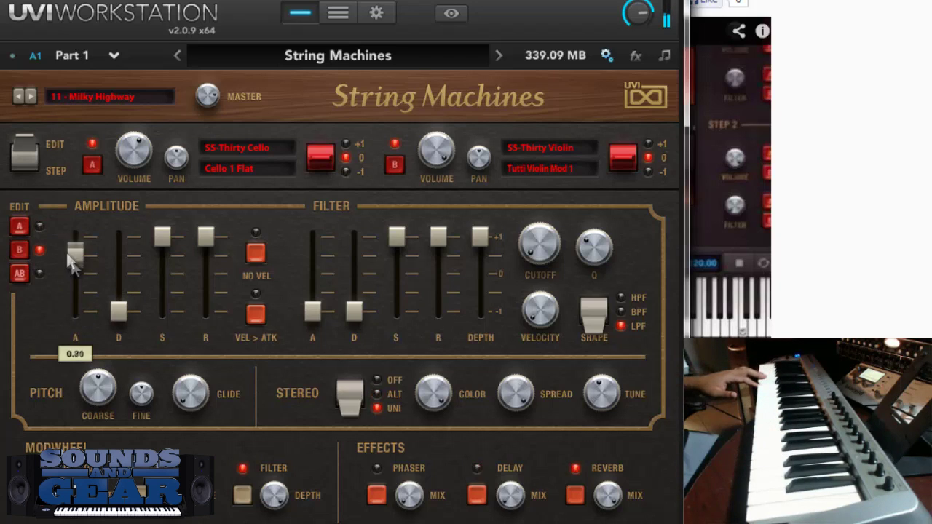
{"action": "left_click_drag", "start_coordinate": [75, 266], "coordinate": [78, 294]}
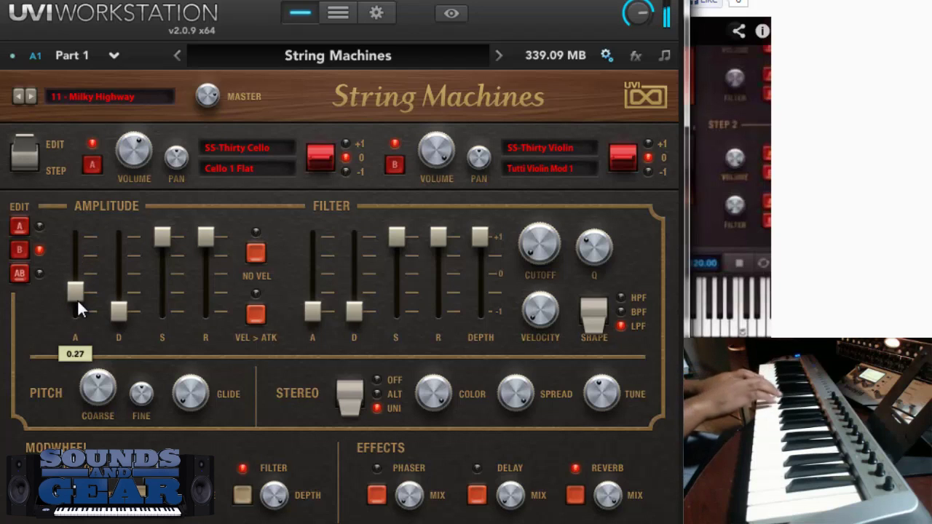
- Reshape layer B's envelopes with maximum amplitude attack, a longer decay, a shorter release and filter depth slightly below zero
{"action": "left_click_drag", "start_coordinate": [76, 295], "coordinate": [76, 238]}
{"action": "left_click_drag", "start_coordinate": [118, 312], "coordinate": [119, 254]}
{"action": "left_click_drag", "start_coordinate": [206, 238], "coordinate": [206, 270]}
{"action": "left_click_drag", "start_coordinate": [472, 238], "coordinate": [473, 287]}
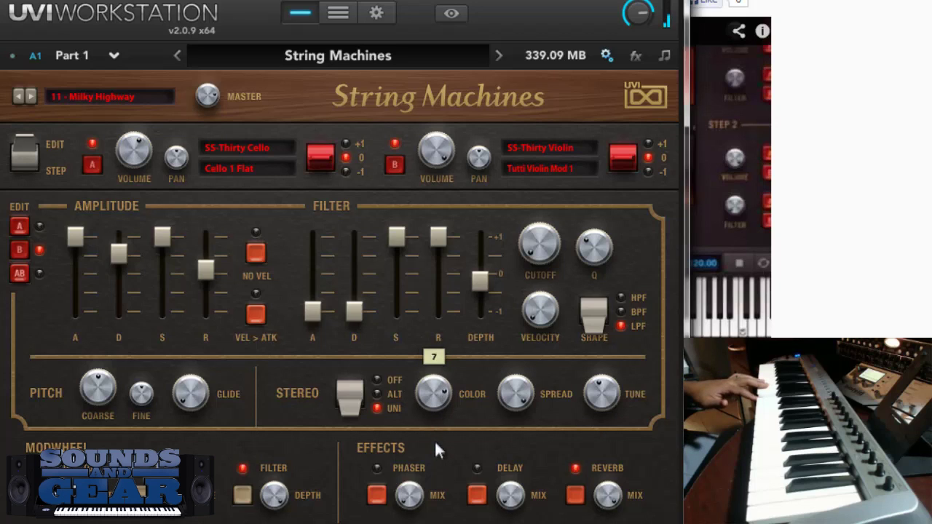
- Set layer B's stereo color to 7, its spread to about 0.82 and its stereo mode to ALT
{"action": "mouse_move", "coordinate": [529, 393]}
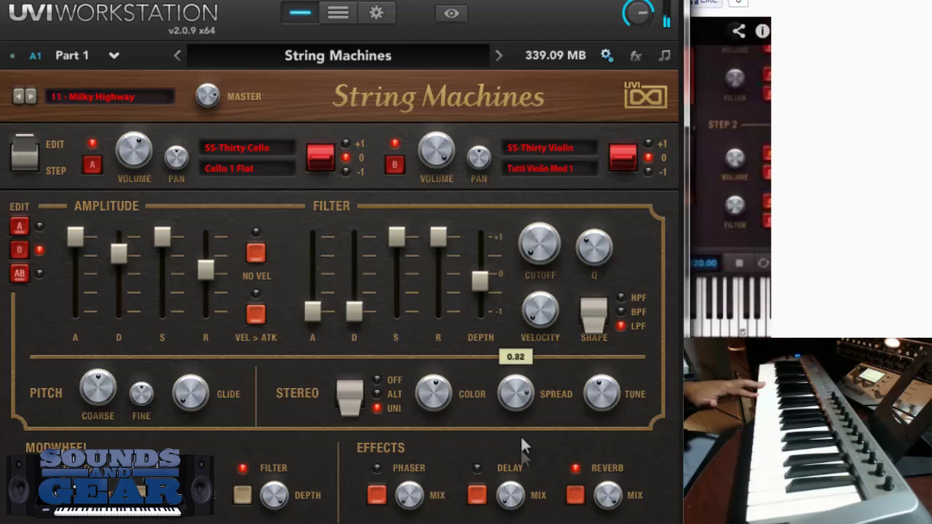
{"action": "mouse_move", "coordinate": [607, 408]}
{"action": "mouse_move", "coordinate": [353, 405]}
{"action": "left_click_drag", "start_coordinate": [350, 397], "coordinate": [356, 369]}
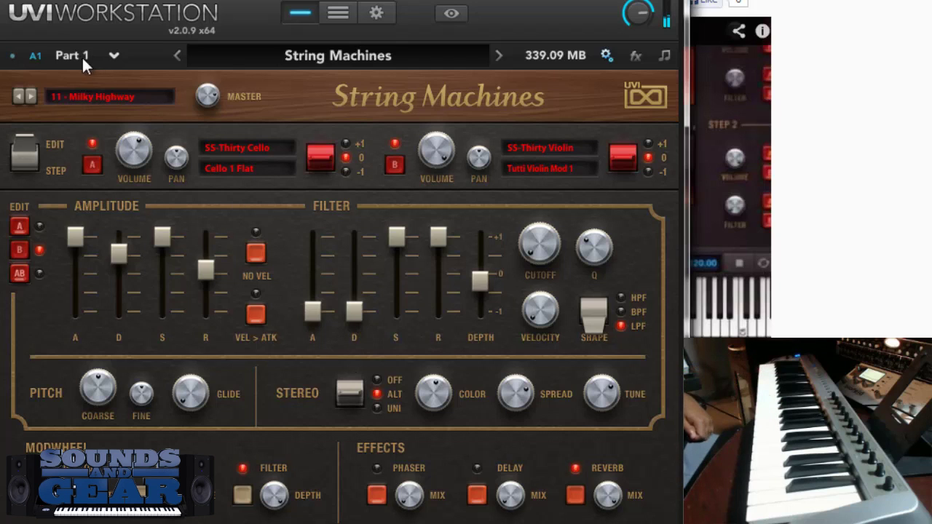
- Audition the preset 15 - Evolupad, followed by 16 - Strange Field
{"action": "left_click", "coordinate": [123, 101]}
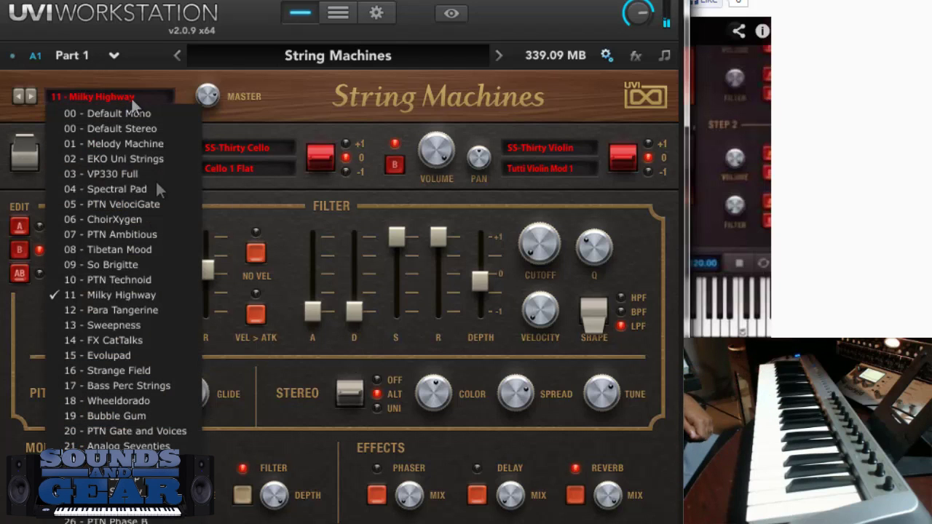
{"action": "left_click", "coordinate": [160, 355]}
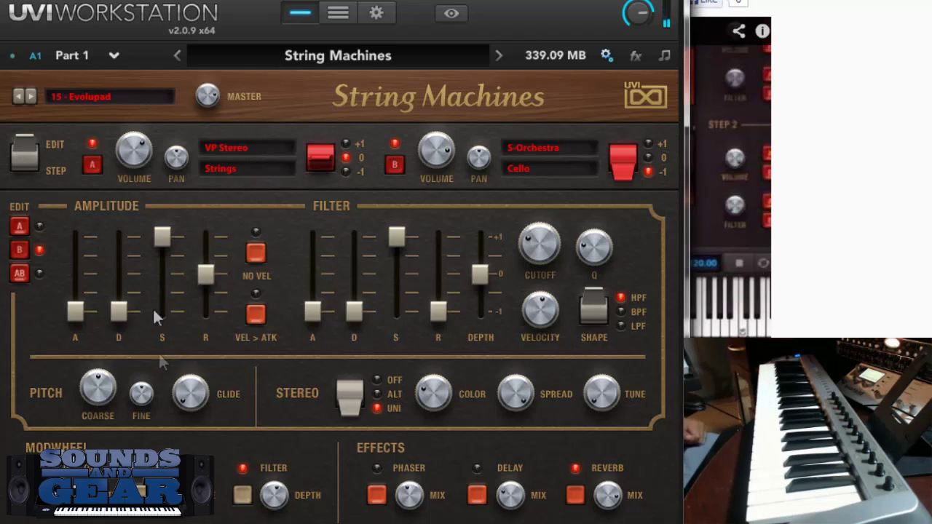
{"action": "left_click", "coordinate": [136, 95]}
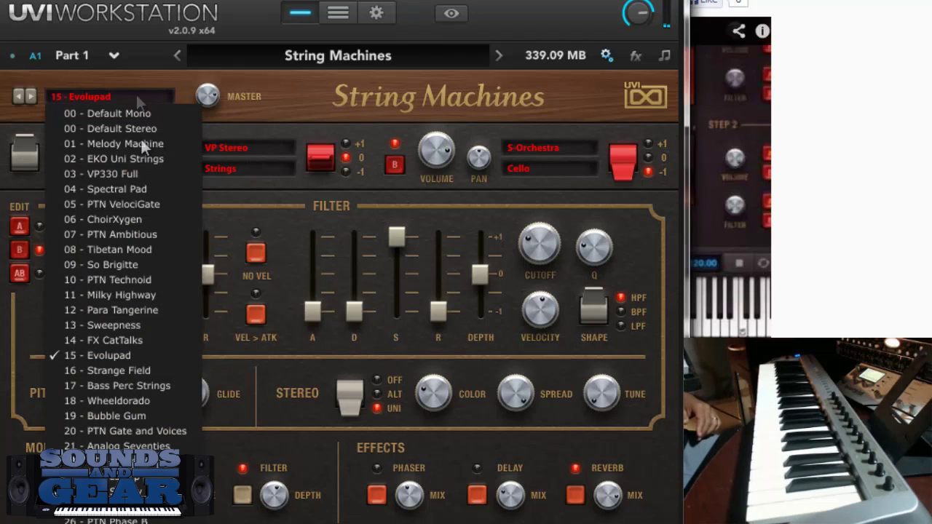
{"action": "left_click", "coordinate": [146, 371]}
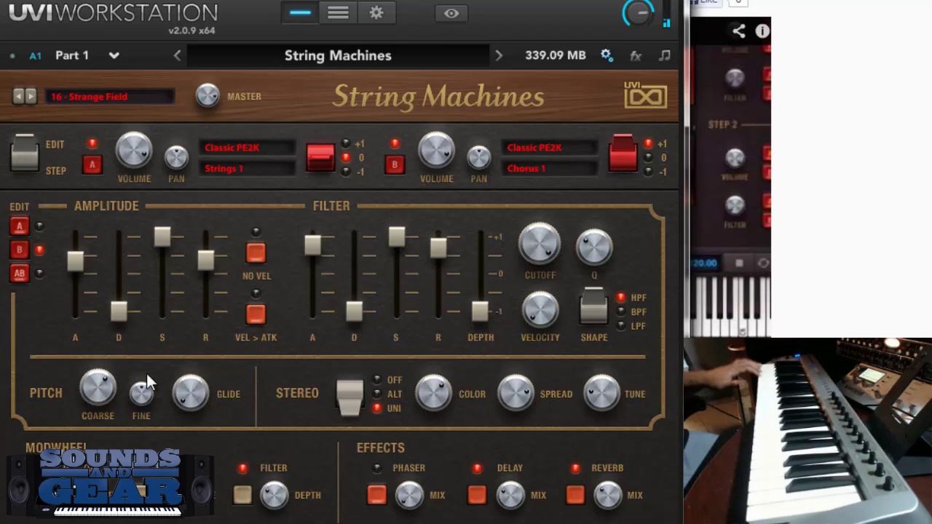
- Audition the preset 19 - Bubble Gum, followed by 23 - ExpressiVp
{"action": "left_click", "coordinate": [151, 96]}
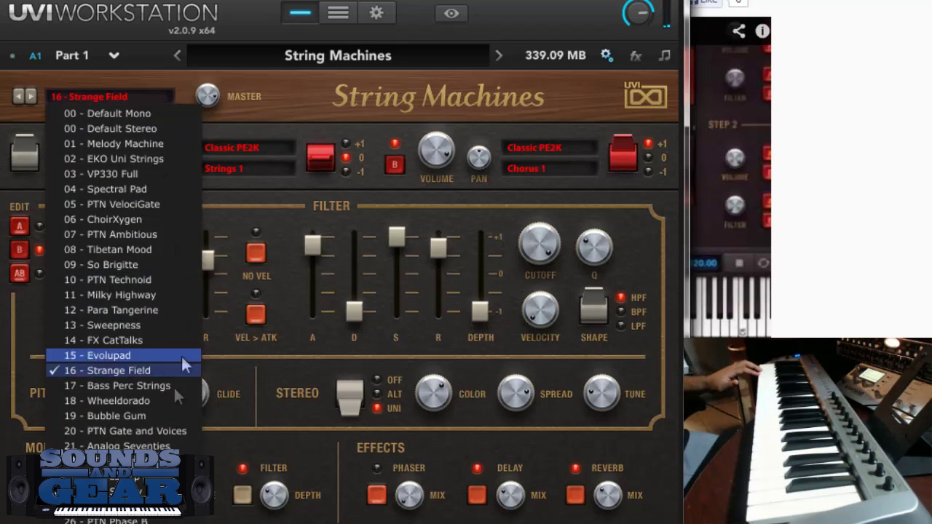
{"action": "left_click", "coordinate": [173, 415]}
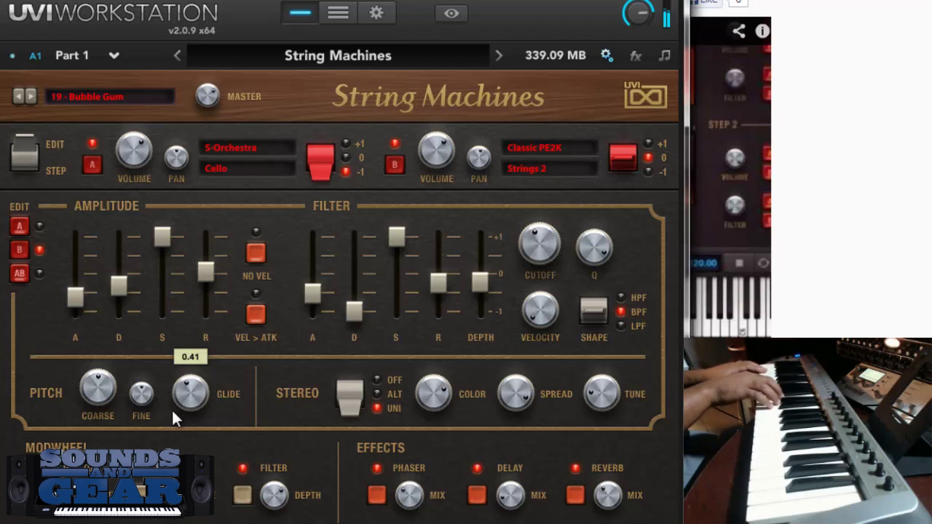
{"action": "left_click", "coordinate": [136, 97]}
{"action": "left_click", "coordinate": [109, 477]}
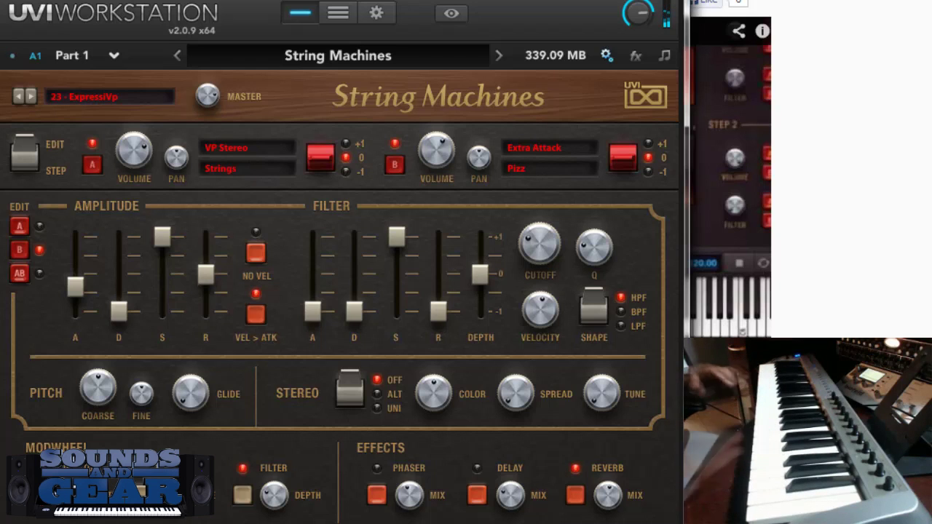
- Load the preset 00 - Default Stereo and turn on layer B with the Logan Bass source at a higher volume
{"action": "left_click", "coordinate": [122, 102]}
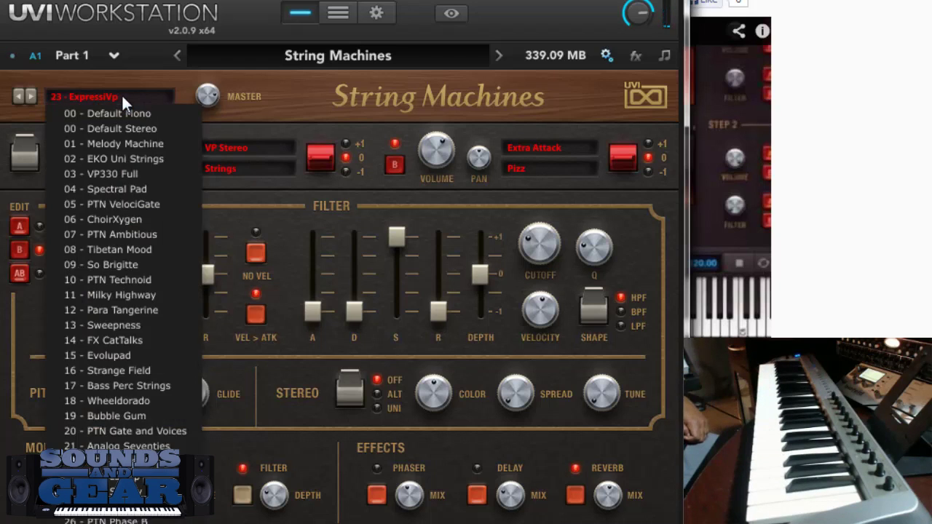
{"action": "left_click", "coordinate": [121, 125]}
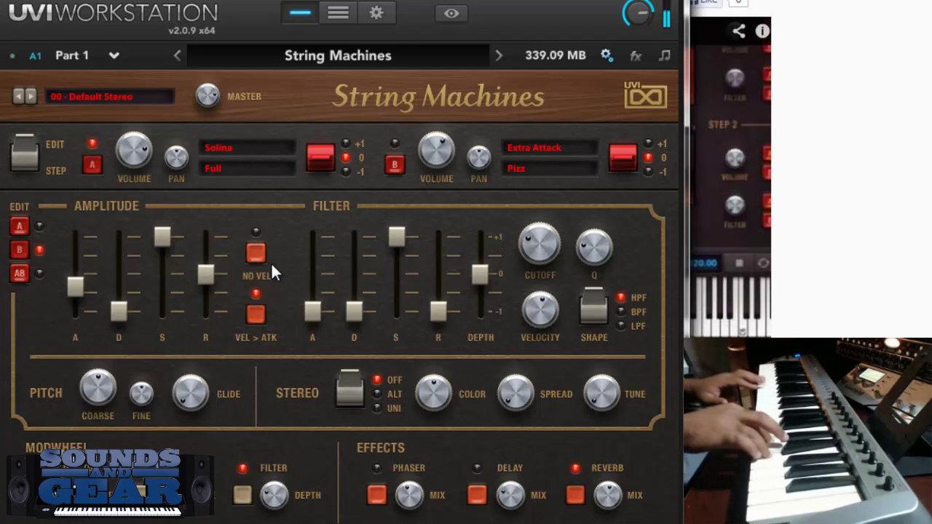
{"action": "mouse_move", "coordinate": [413, 163]}
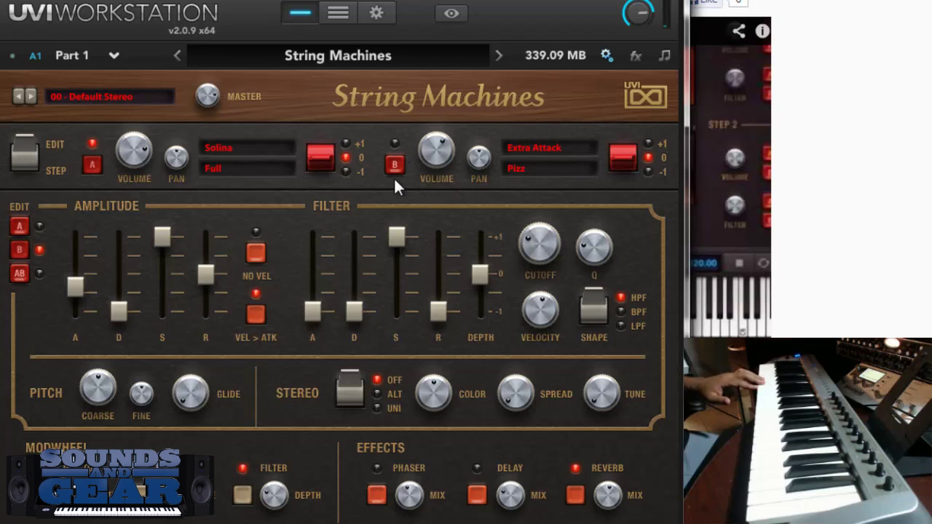
{"action": "left_click", "coordinate": [517, 149]}
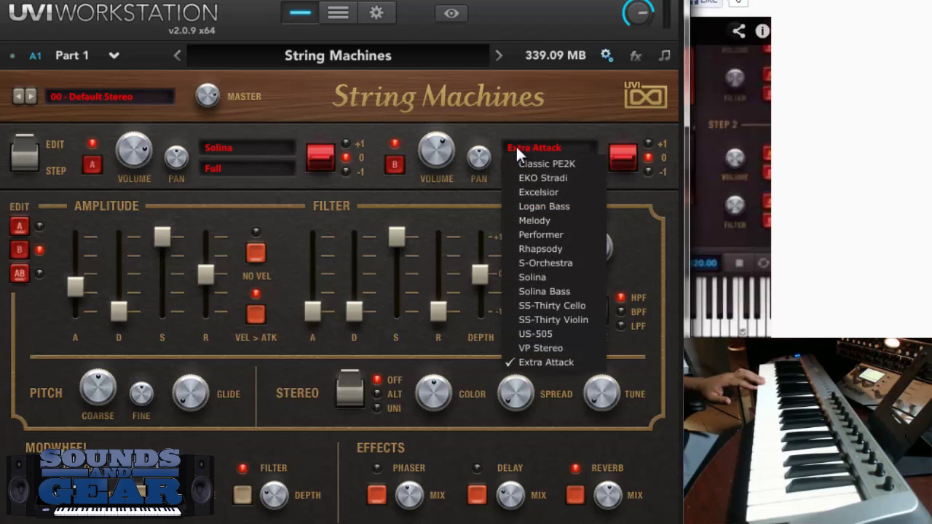
{"action": "left_click", "coordinate": [562, 208]}
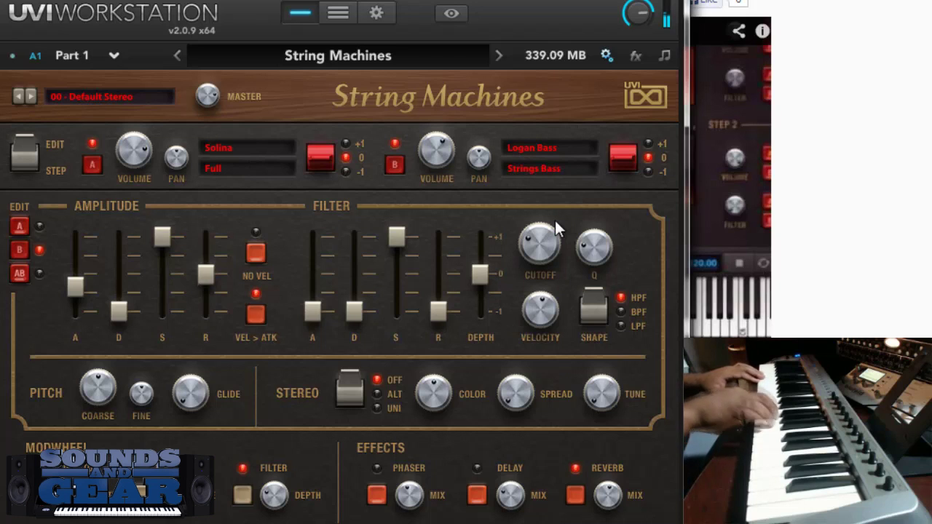
{"action": "left_click_drag", "start_coordinate": [437, 149], "coordinate": [453, 95]}
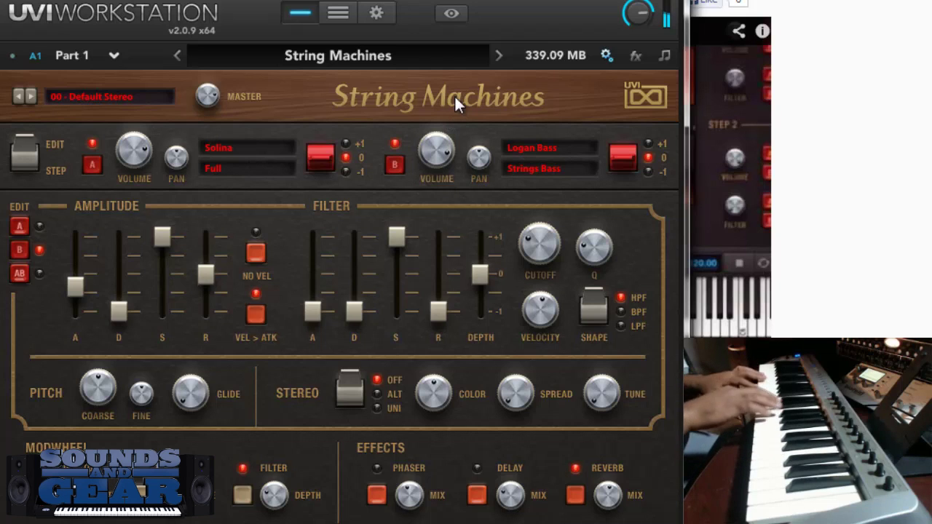
- Switch layer B's source to S-Orchestra at volume about 0.82 and set its filter to LPF with a lowered cutoff
{"action": "left_click", "coordinate": [544, 168]}
{"action": "left_click", "coordinate": [548, 149]}
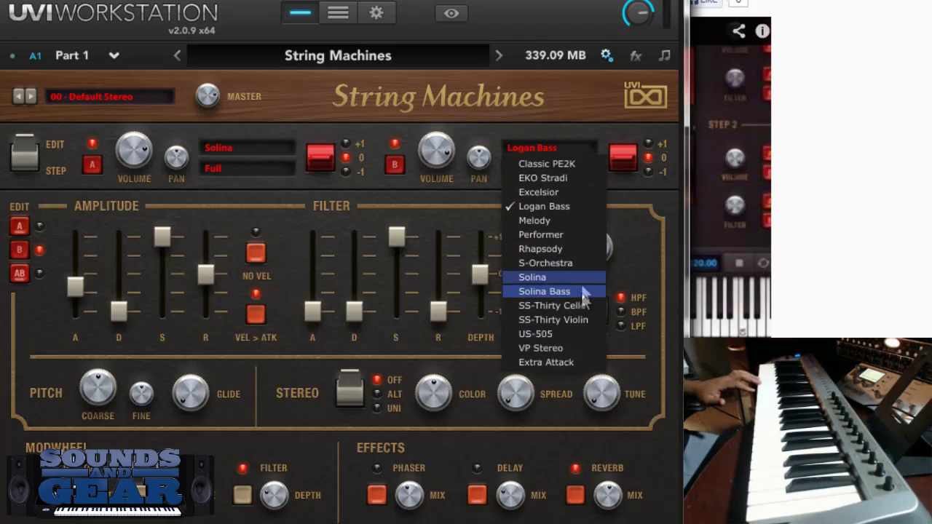
{"action": "left_click", "coordinate": [576, 263]}
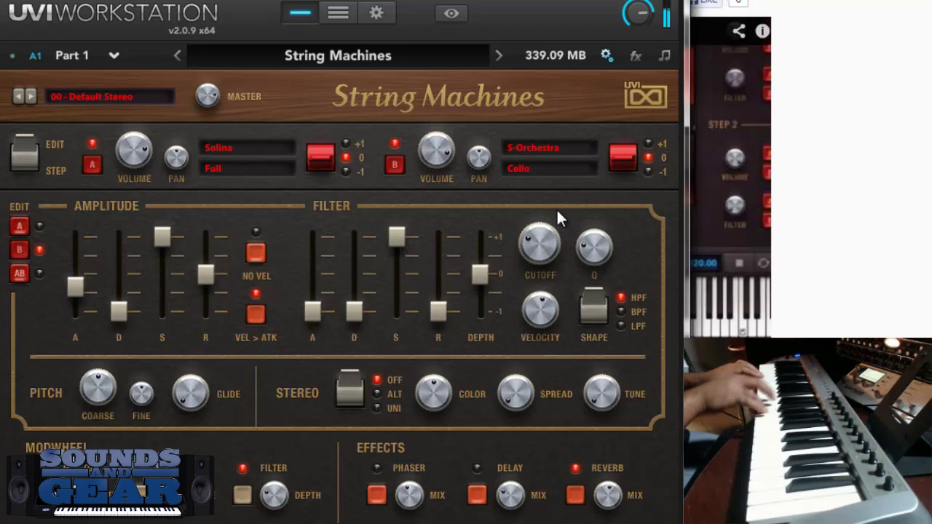
{"action": "mouse_move", "coordinate": [442, 161]}
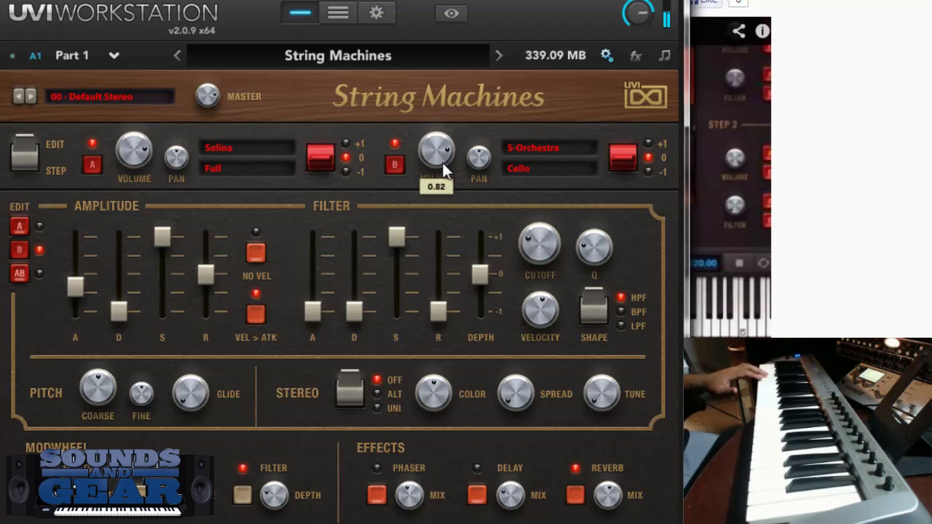
{"action": "mouse_move", "coordinate": [536, 251]}
{"action": "left_click_drag", "start_coordinate": [536, 251], "coordinate": [608, 366]}
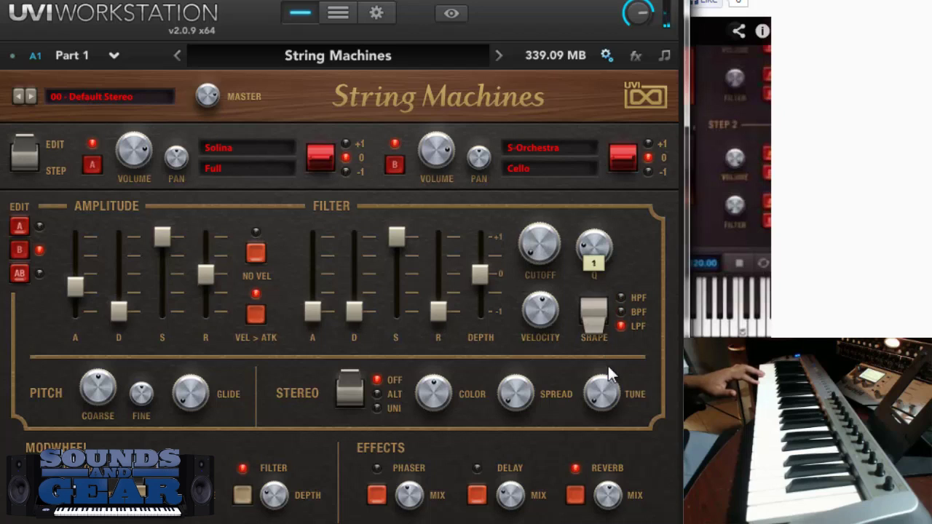
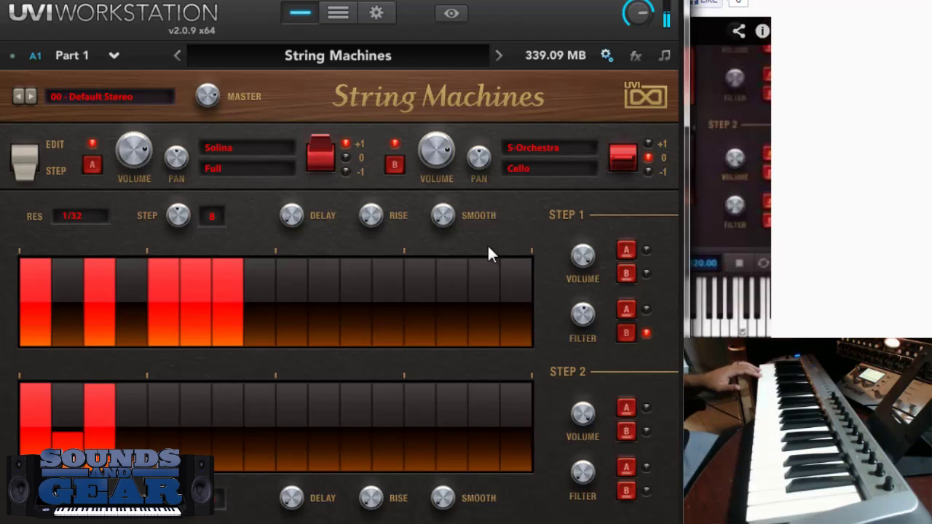
- Set the step sequencer's resolution to 1/16 and return to the edit page
{"action": "left_click", "coordinate": [89, 213]}
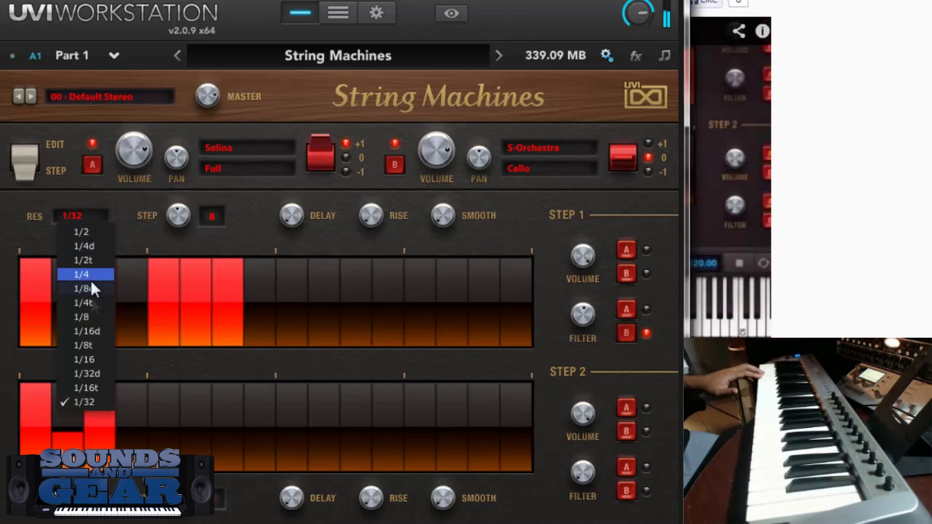
{"action": "left_click", "coordinate": [90, 359]}
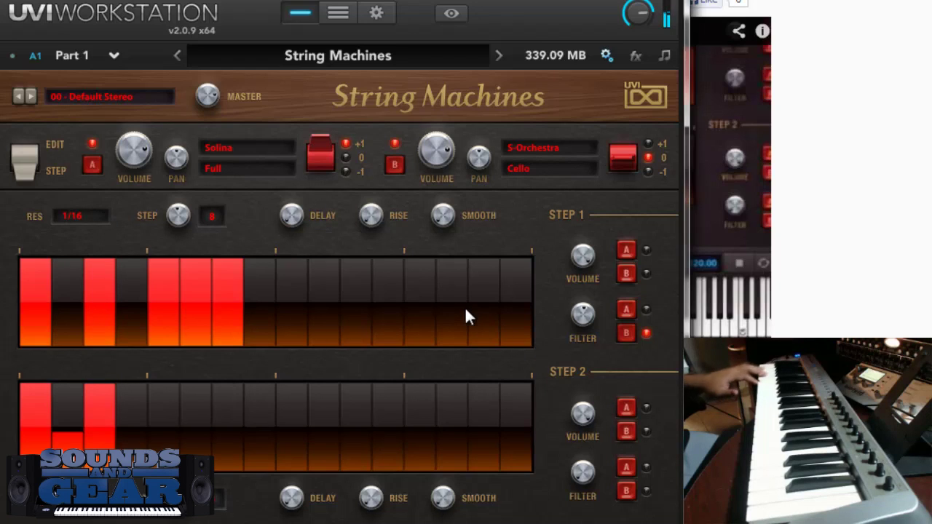
{"action": "left_click", "coordinate": [24, 154]}
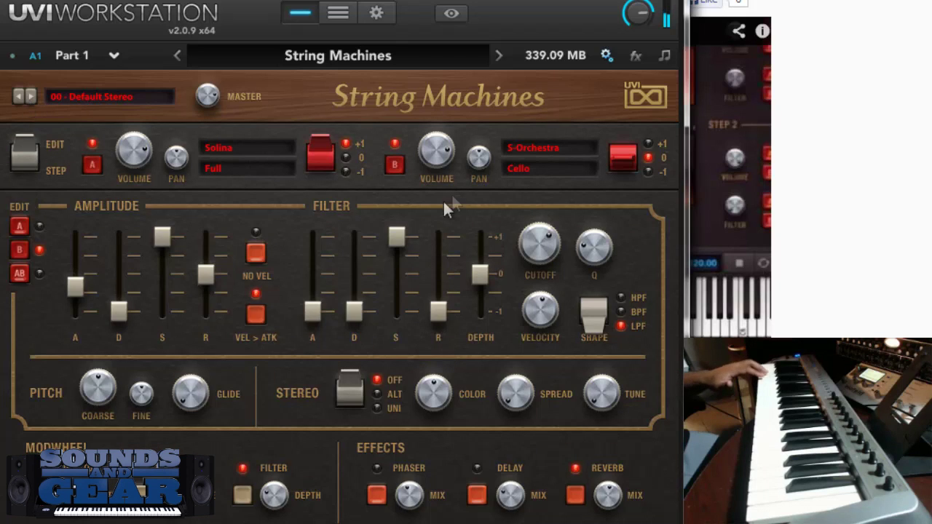
- Adjust layer B's filter cutoff and raise its volume to about 0.98
{"action": "mouse_move", "coordinate": [447, 152]}
{"action": "mouse_move", "coordinate": [547, 229]}
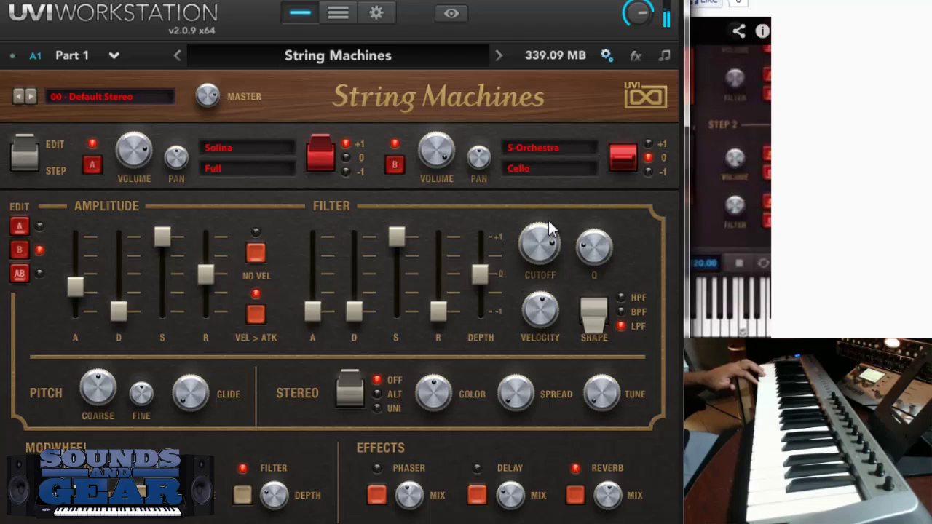
{"action": "left_click_drag", "start_coordinate": [548, 221], "coordinate": [541, 249]}
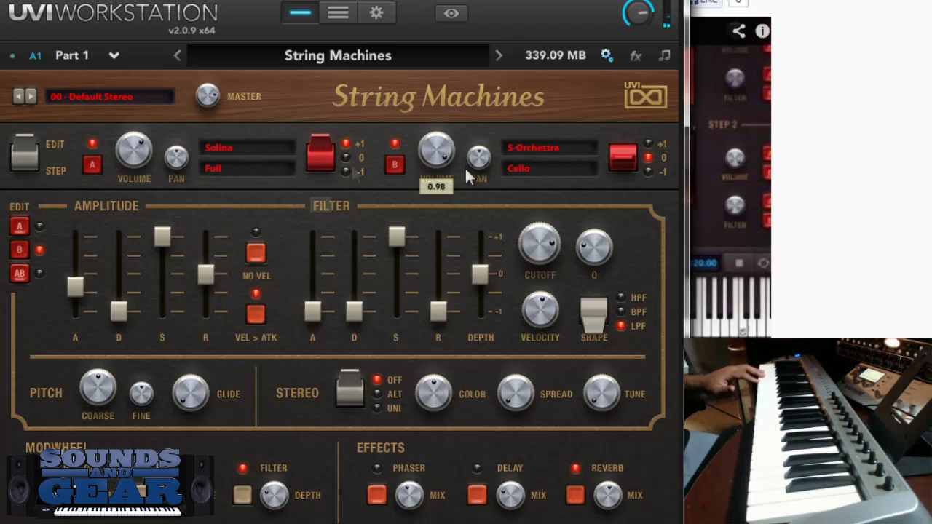
- Change layer A's Solina sound to Trumpet and layer B's source to EKO Stradi
{"action": "left_click", "coordinate": [243, 166]}
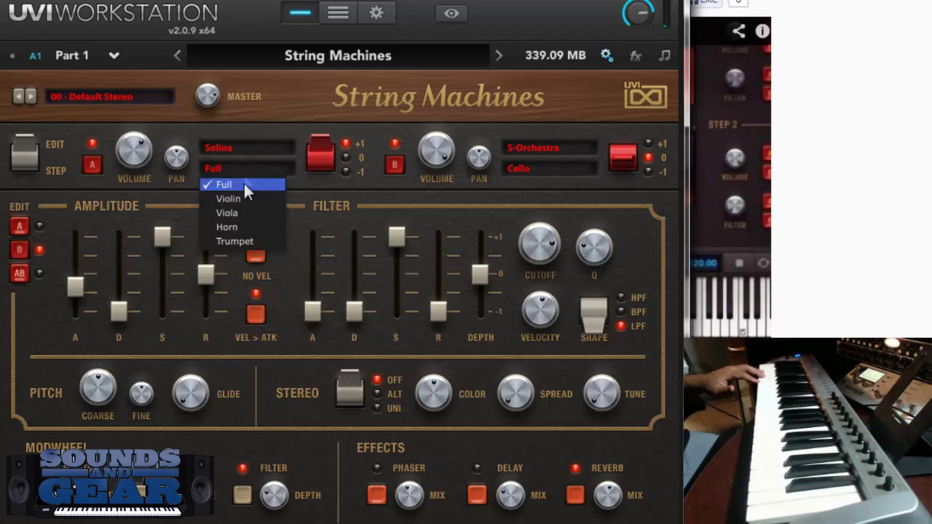
{"action": "left_click", "coordinate": [240, 240]}
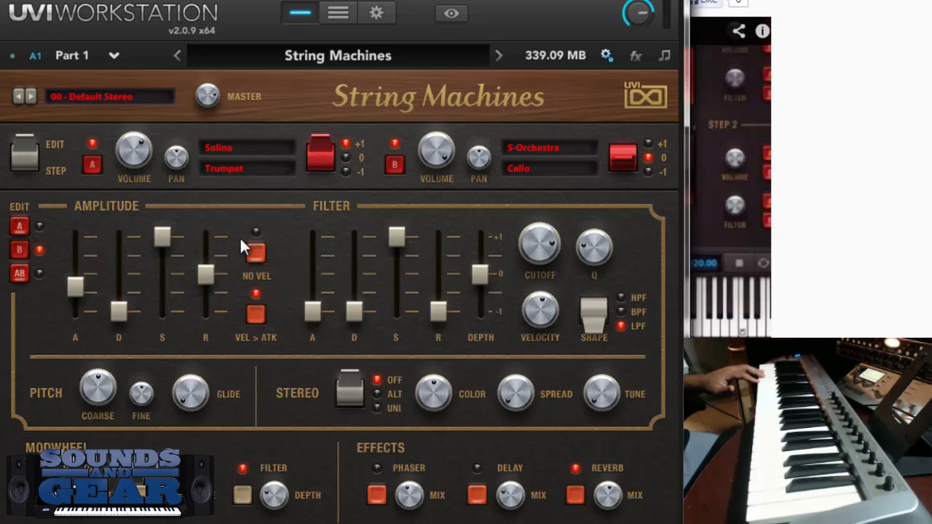
{"action": "left_click", "coordinate": [546, 148]}
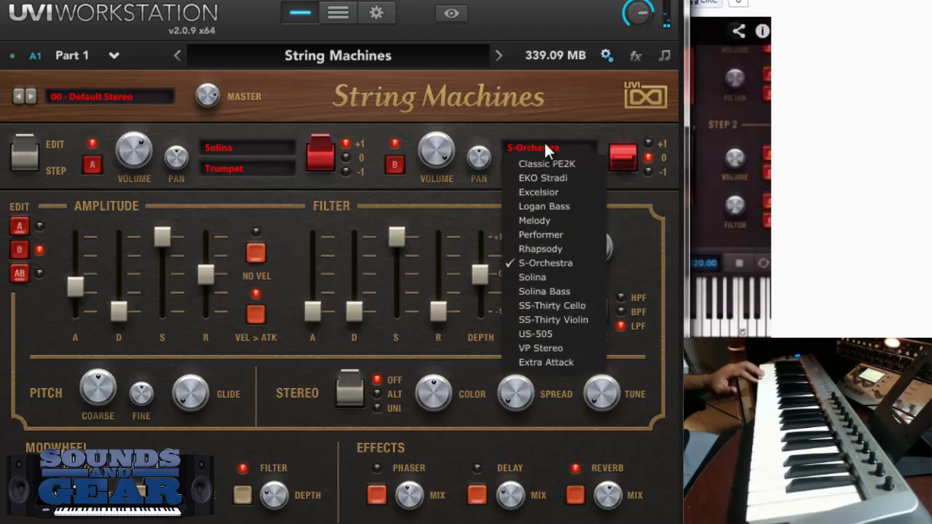
{"action": "left_click", "coordinate": [570, 179]}
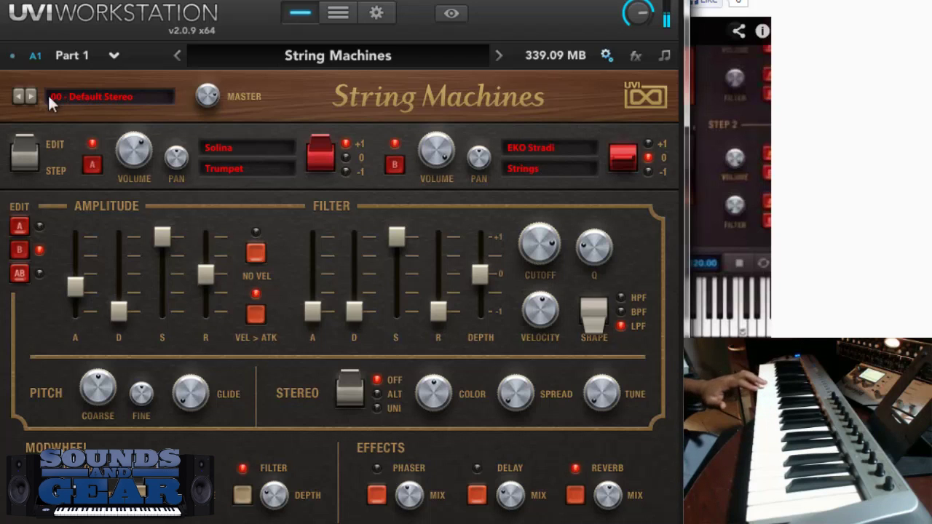
- Check the step sequencer page, then rebalance the volumes of layers A and B on the edit page
{"action": "left_click", "coordinate": [24, 153]}
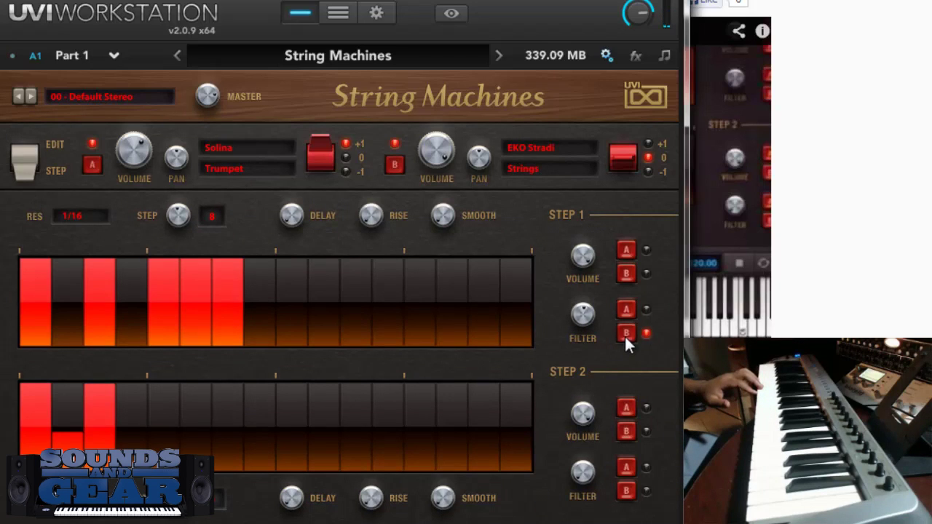
{"action": "left_click", "coordinate": [28, 174]}
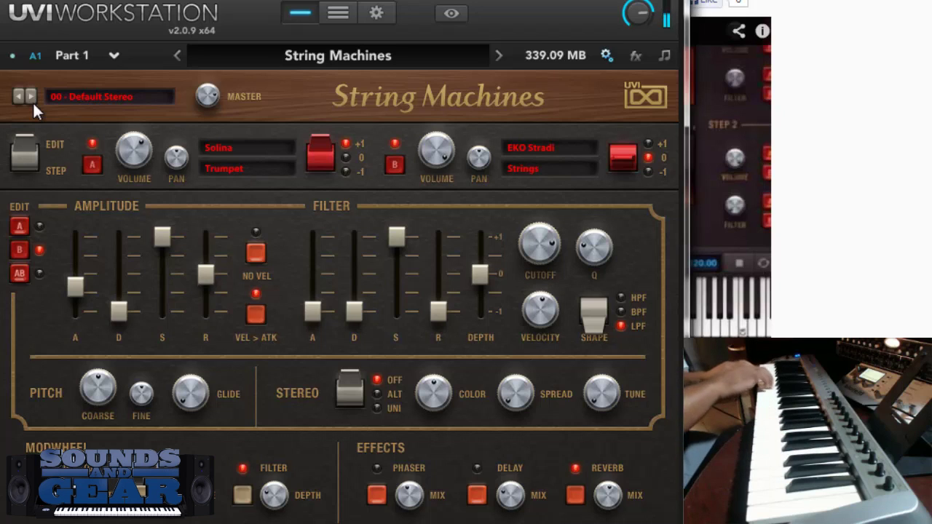
{"action": "left_click_drag", "start_coordinate": [437, 153], "coordinate": [443, 197]}
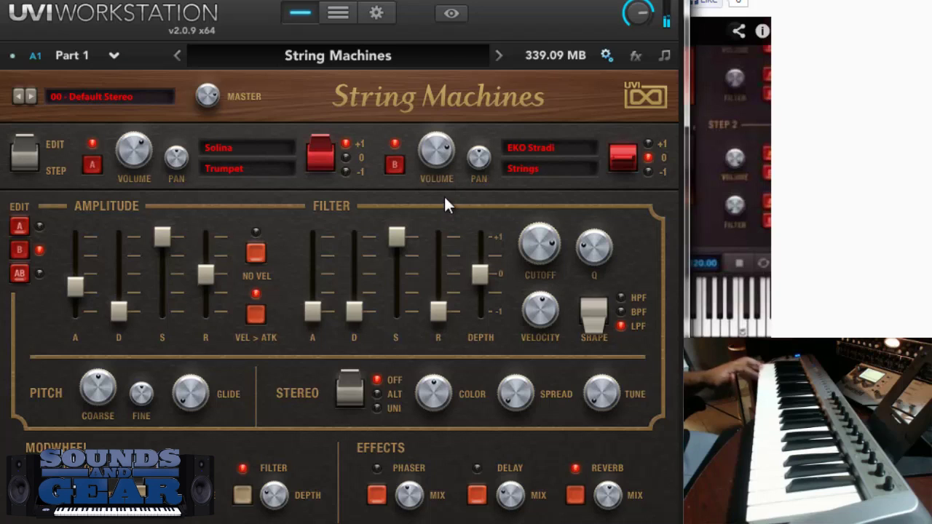
{"action": "left_click_drag", "start_coordinate": [121, 165], "coordinate": [131, 146]}
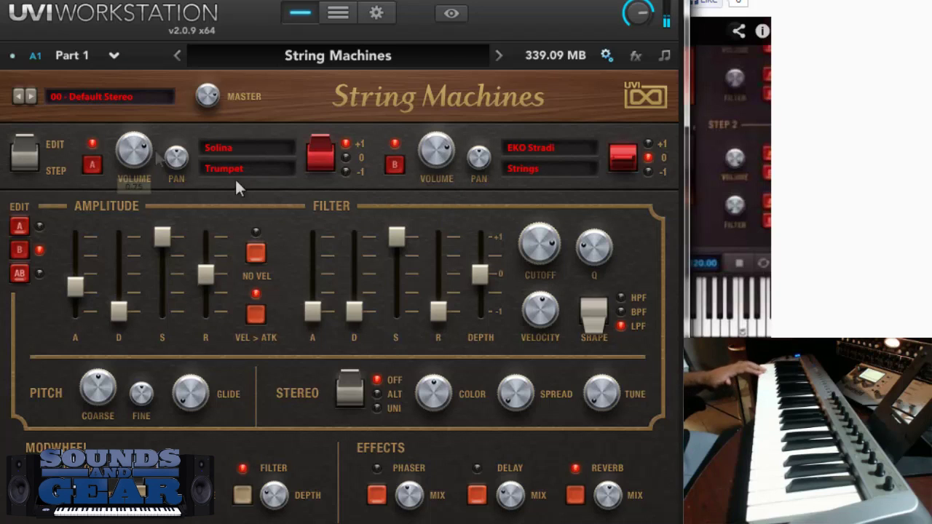
- Change layer A's Solina sound to Viola and layer B's EKO Stradi sound to Tutti, then adjust layer B's volume
{"action": "left_click", "coordinate": [281, 166]}
{"action": "left_click", "coordinate": [245, 212]}
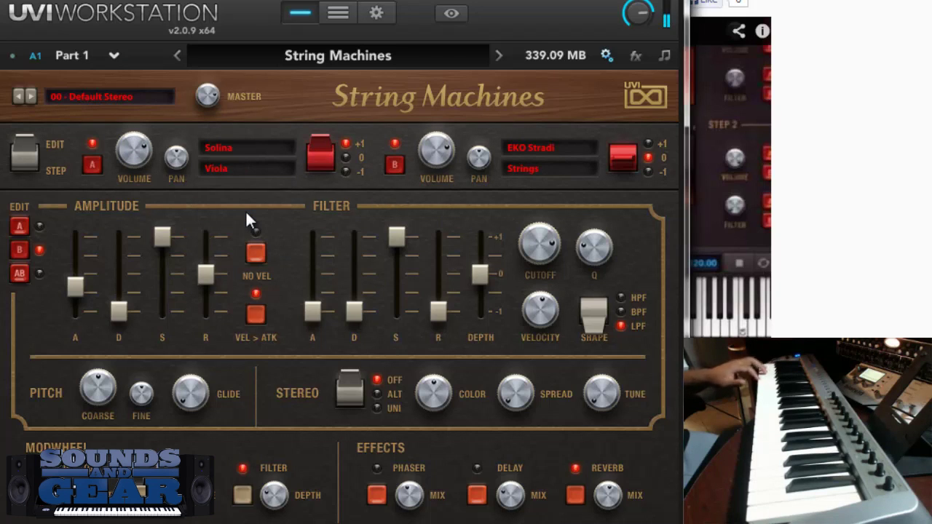
{"action": "left_click", "coordinate": [540, 167]}
{"action": "left_click", "coordinate": [552, 209]}
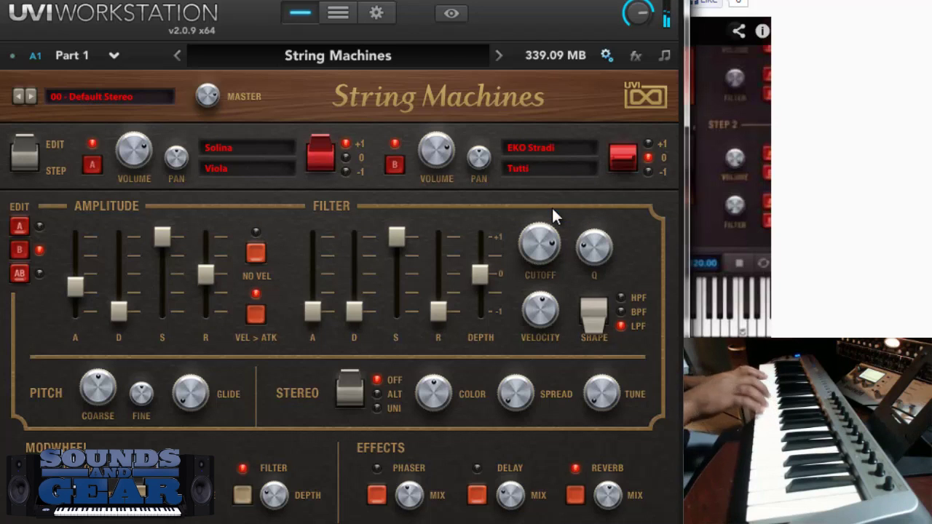
{"action": "mouse_move", "coordinate": [416, 153]}
{"action": "left_click_drag", "start_coordinate": [429, 149], "coordinate": [431, 138]}
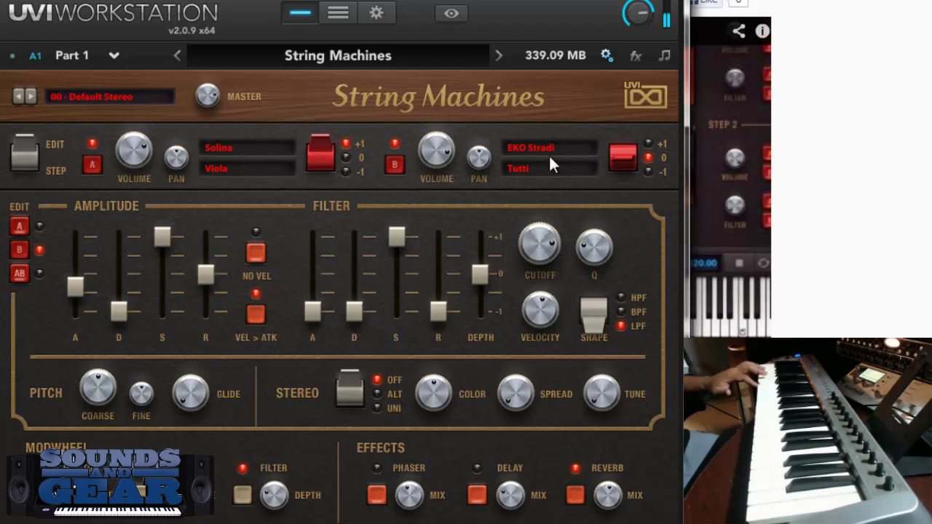
- Raise layer B's octave to +1 and turn on the delay effect with a higher mix
{"action": "left_click", "coordinate": [623, 142]}
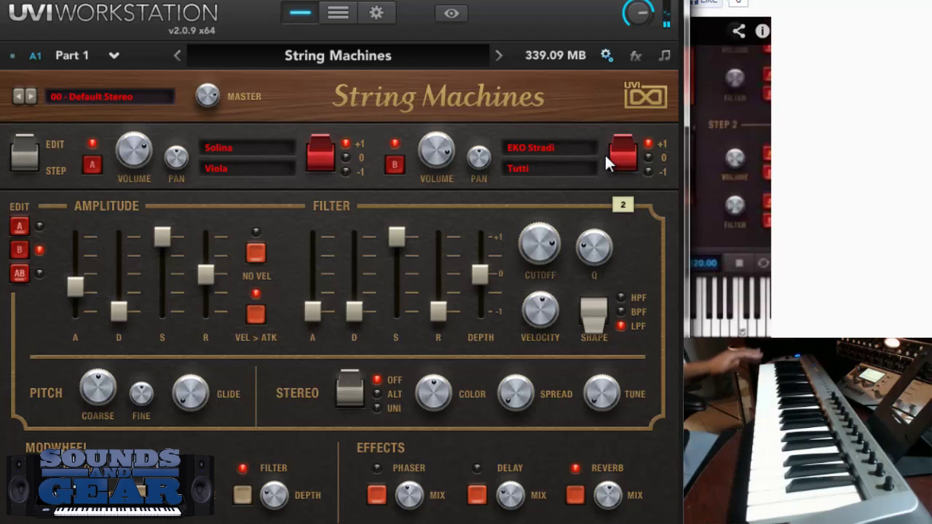
{"action": "left_click", "coordinate": [477, 495]}
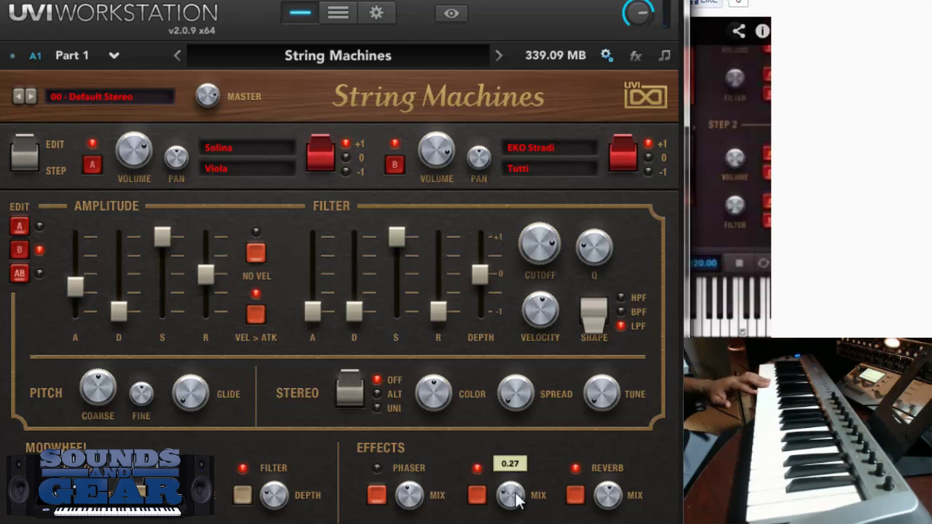
{"action": "left_click_drag", "start_coordinate": [510, 496], "coordinate": [533, 414]}
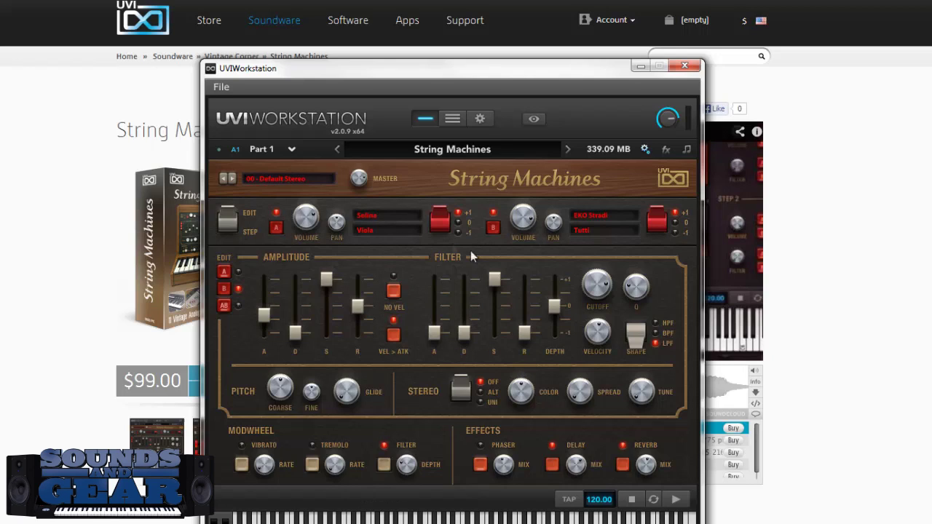
- Minimize the instrument window and look through the overview on the String Machines product page
{"action": "mouse_move", "coordinate": [539, 230]}
{"action": "left_click", "coordinate": [639, 67]}
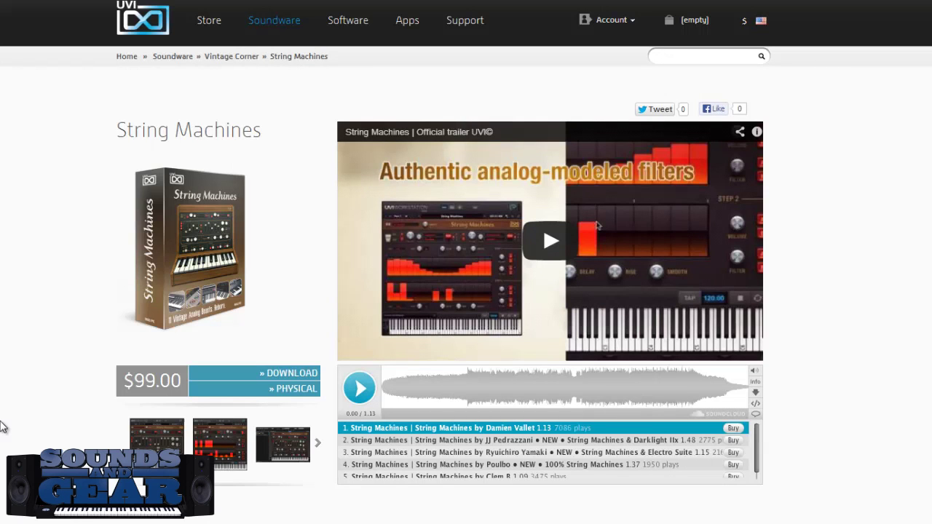
{"action": "scroll", "coordinate": [22, 431], "scroll_direction": "down", "scroll_amount": 5}
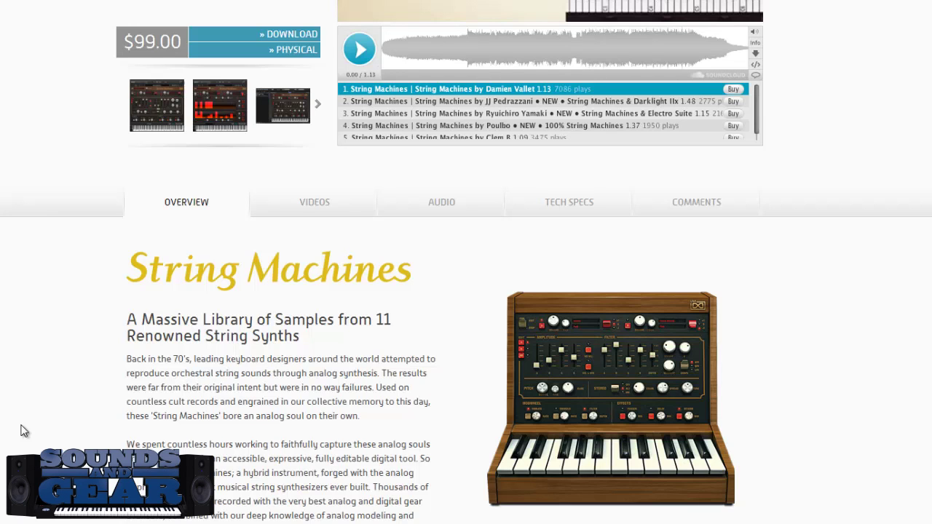
{"action": "scroll", "coordinate": [22, 430], "scroll_direction": "down", "scroll_amount": 1}
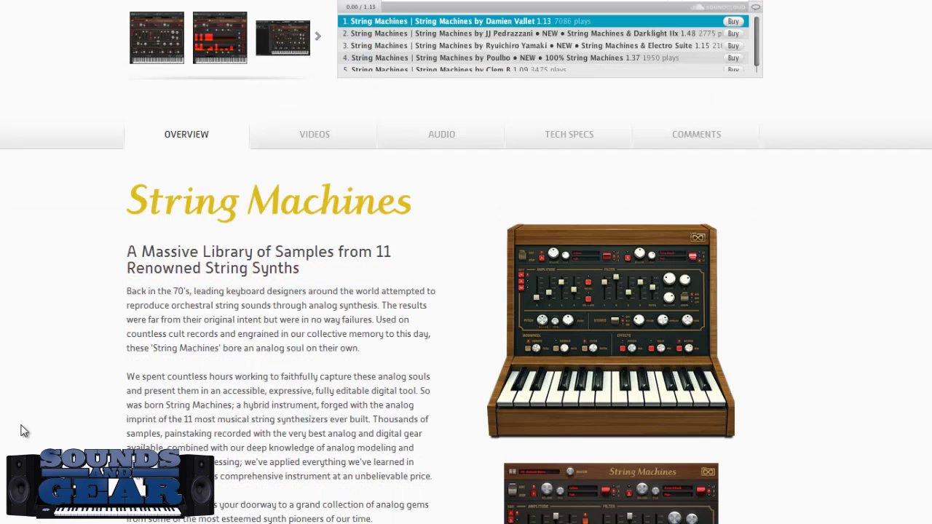